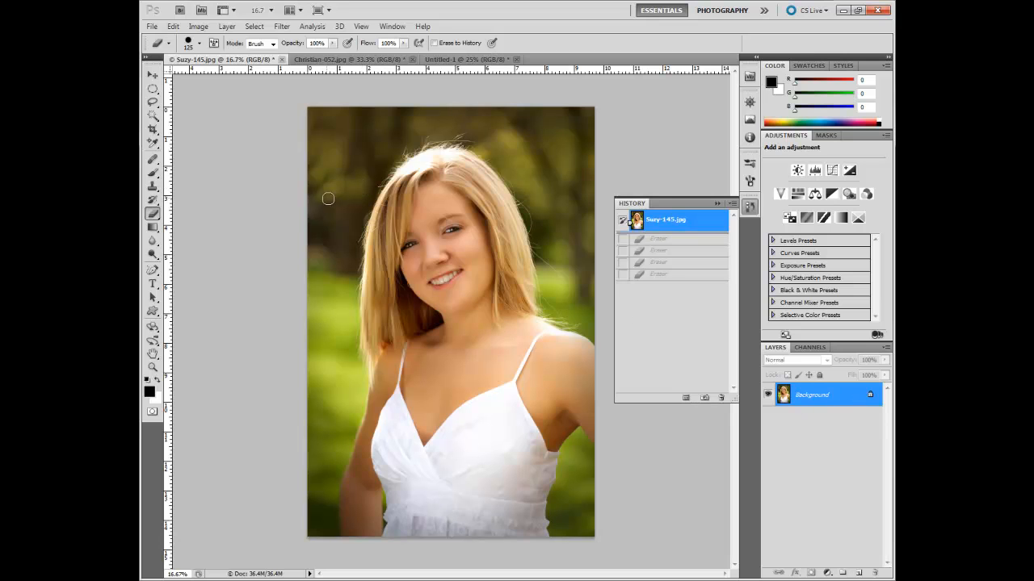
- Erase a patch of background beside the subject's hair, and revert the photo to its original history state
mouse_move(361, 192)
mouse_down()
mouse_move(352, 261)
mouse_move(348, 218)
mouse_move(335, 260)
mouse_up()
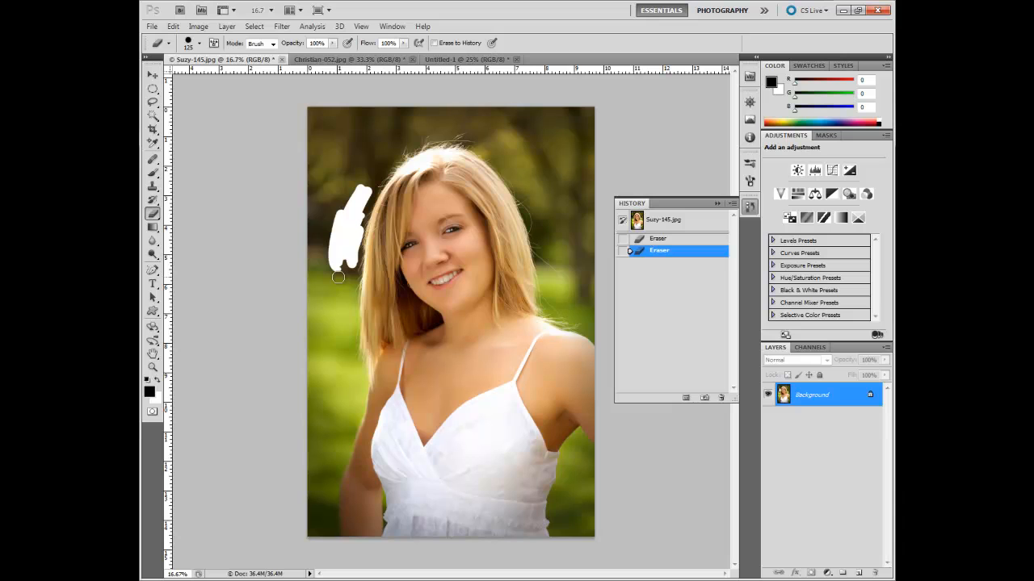
click(681, 224)
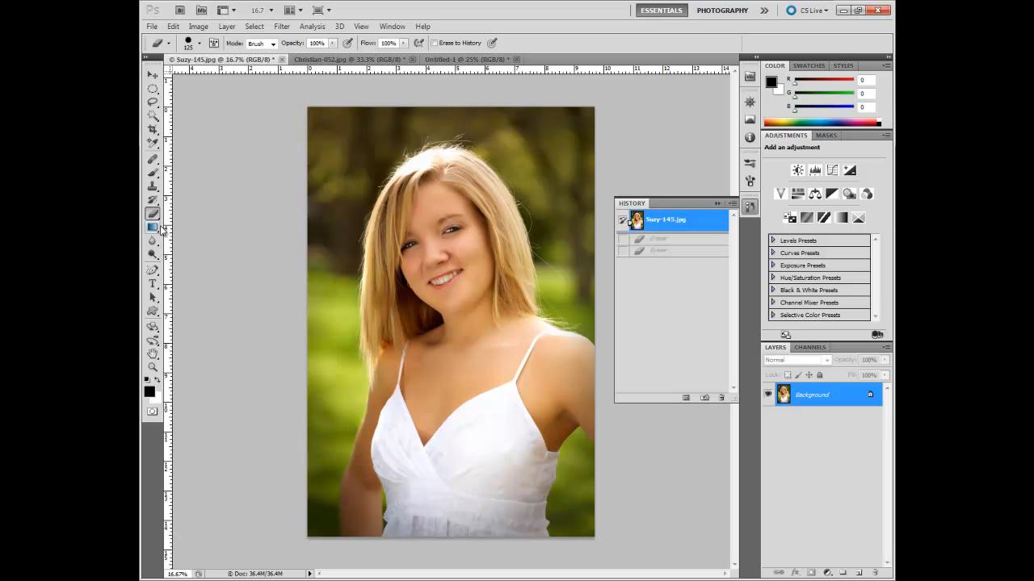
- Fill the blank Untitled-1 document with a black-to-white linear gradient running from the page's top to its bottom
drag(154, 228, 183, 229)
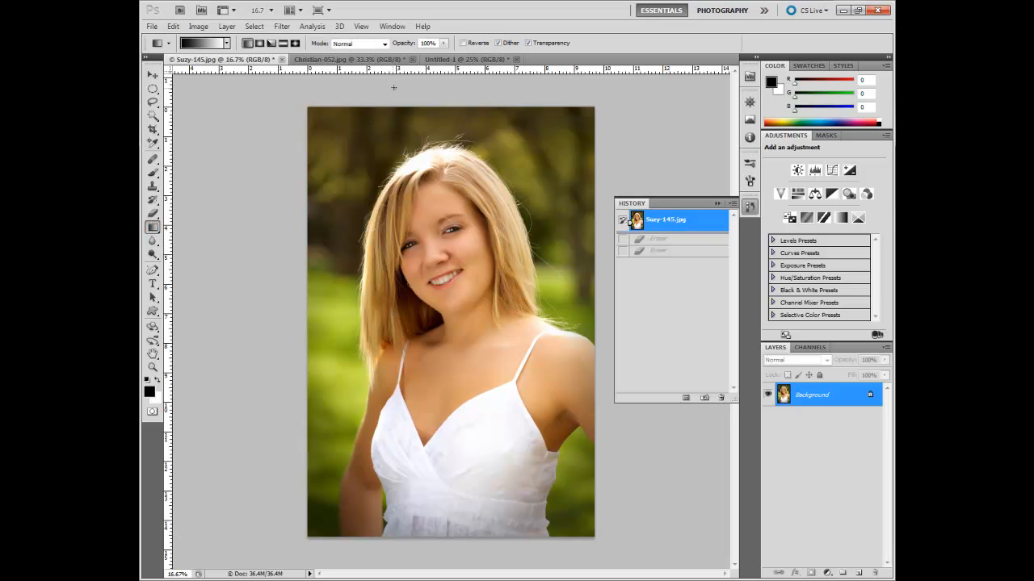
click(481, 61)
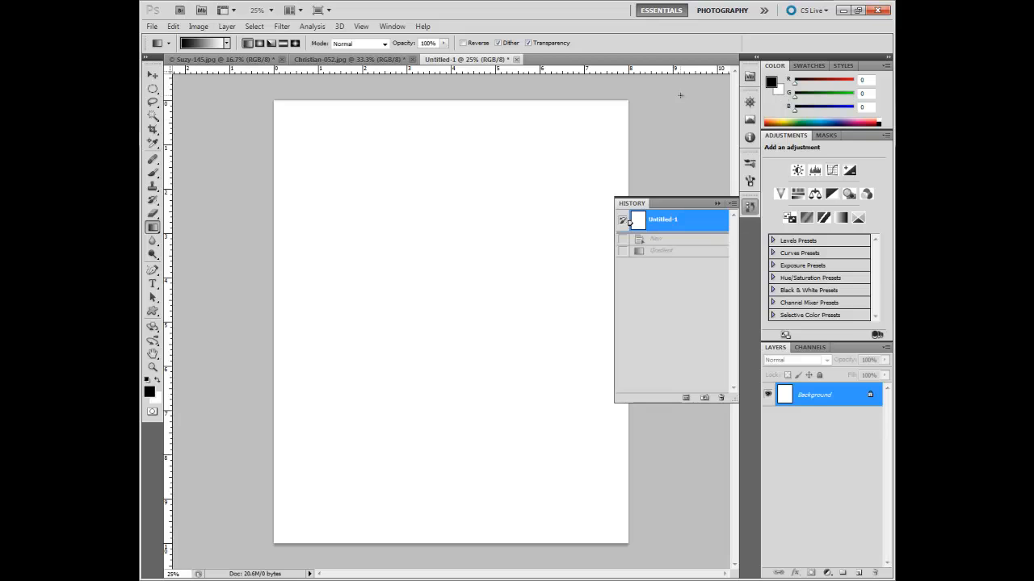
drag(444, 91, 446, 534)
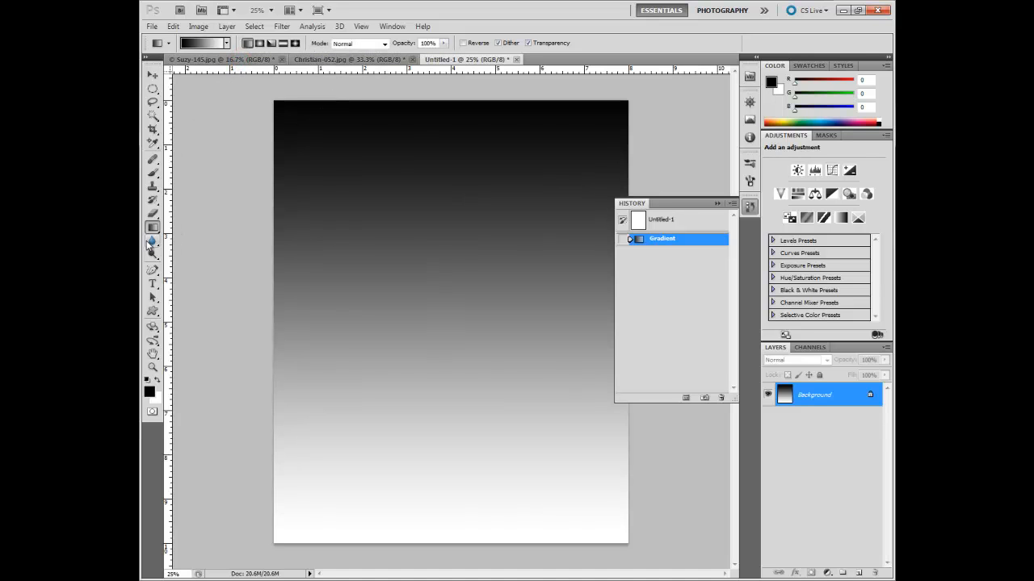
- Choose the Blur tool and set its strength to 95% for use on Suzy-145.jpg
click(152, 241)
click(153, 229)
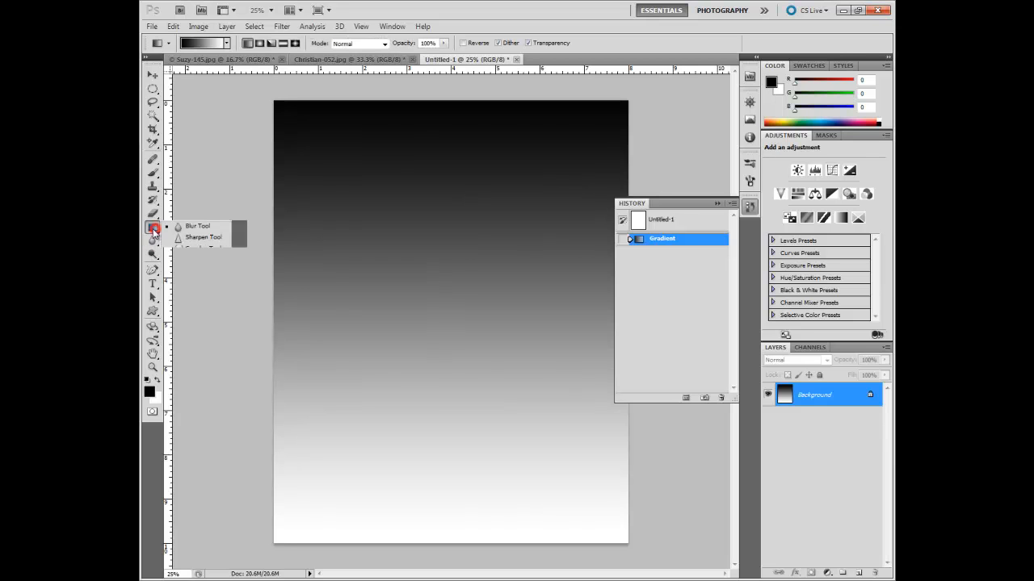
click(151, 243)
click(151, 243)
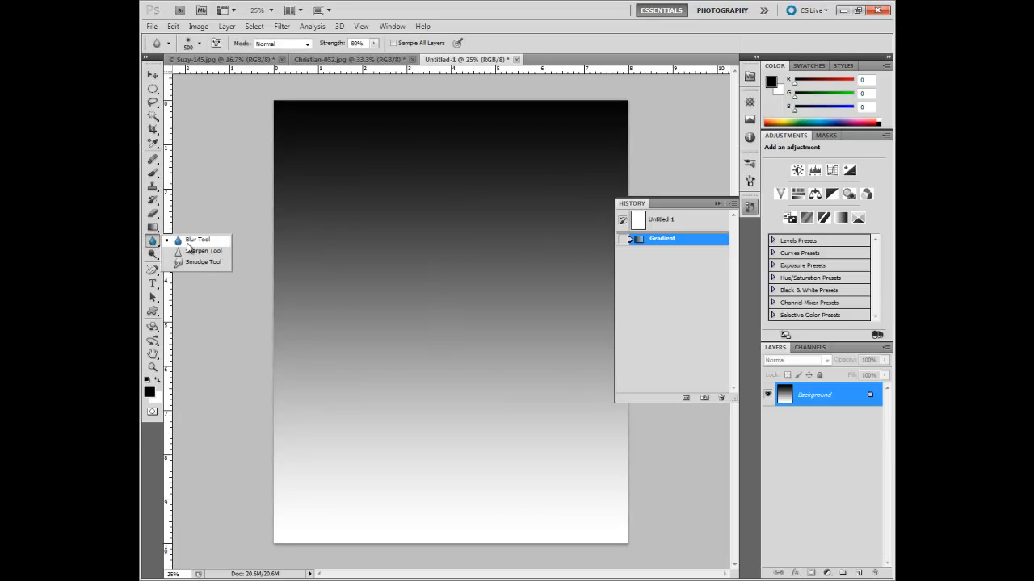
click(181, 240)
click(232, 60)
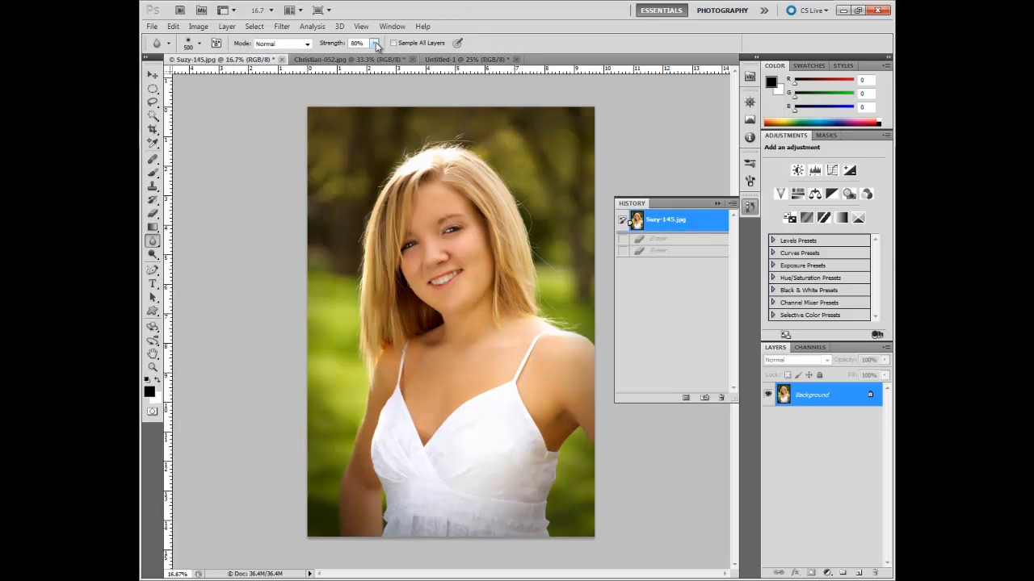
drag(375, 47, 383, 60)
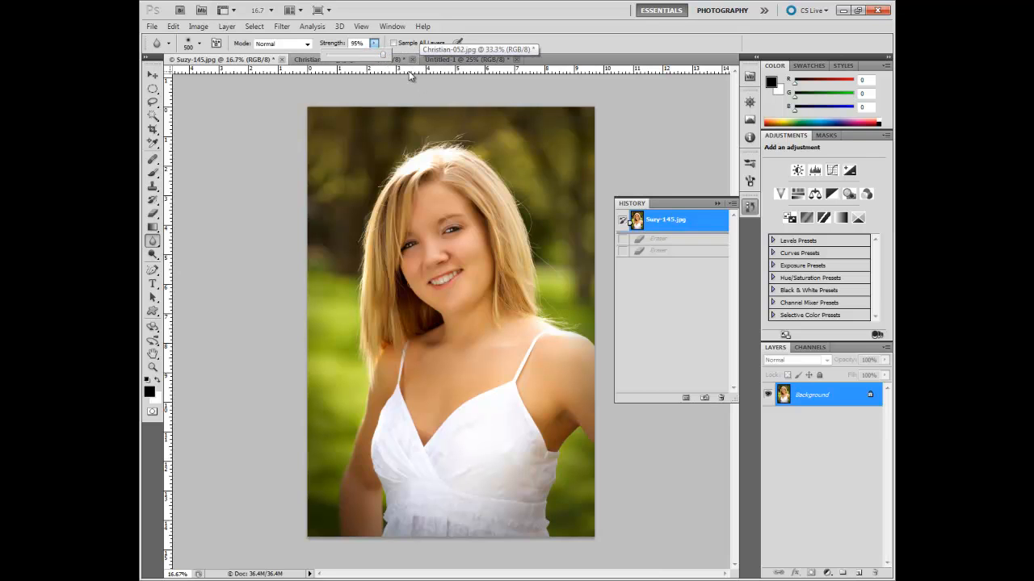
click(501, 27)
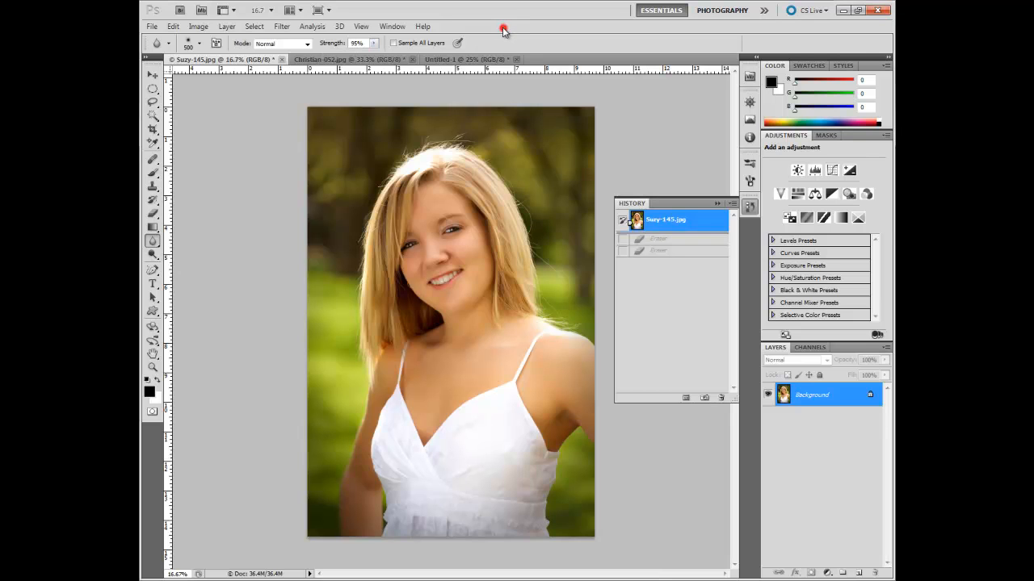
- Blur the skin around the eyes, cheeks and chin of the portrait with the 500 px brush
ctrl+click(458, 244)
ctrl+click(438, 300)
ctrl+click(442, 333)
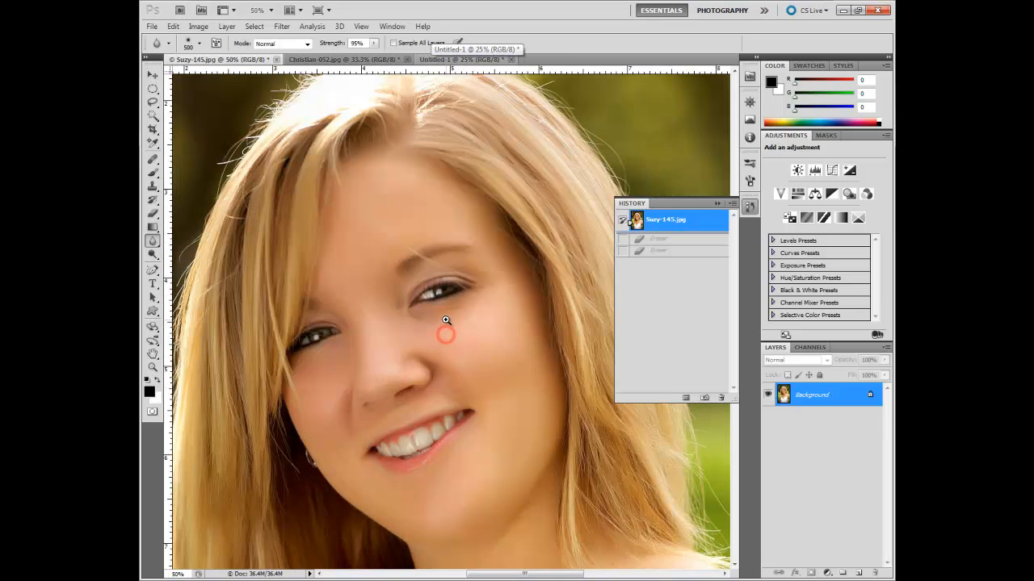
drag(449, 280, 431, 281)
mouse_move(464, 315)
mouse_down()
mouse_move(417, 301)
mouse_move(496, 288)
mouse_move(428, 295)
mouse_move(489, 277)
mouse_move(499, 285)
mouse_up()
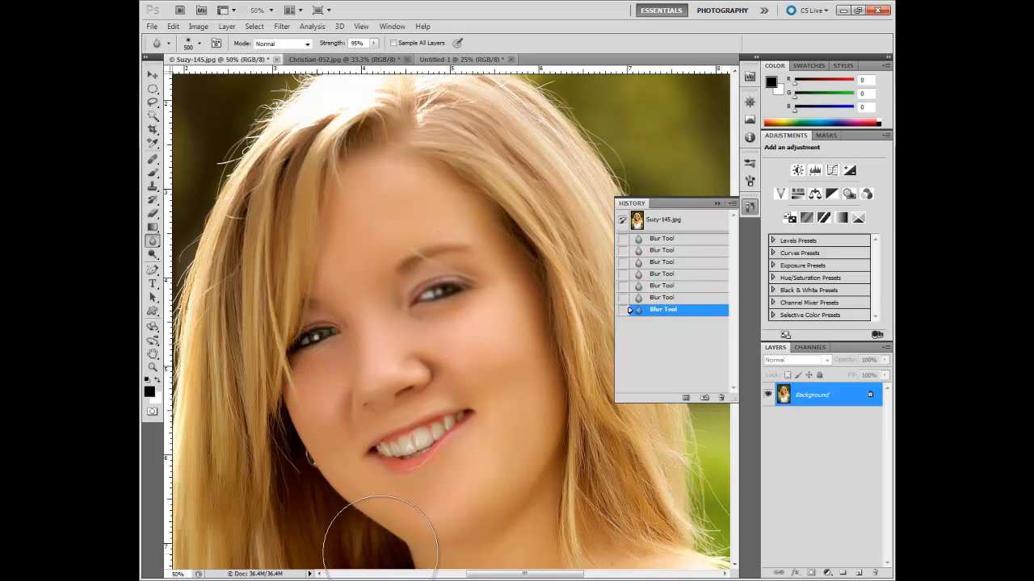
- Compare the original and blurred history states of the face, ending on the original state
click(683, 222)
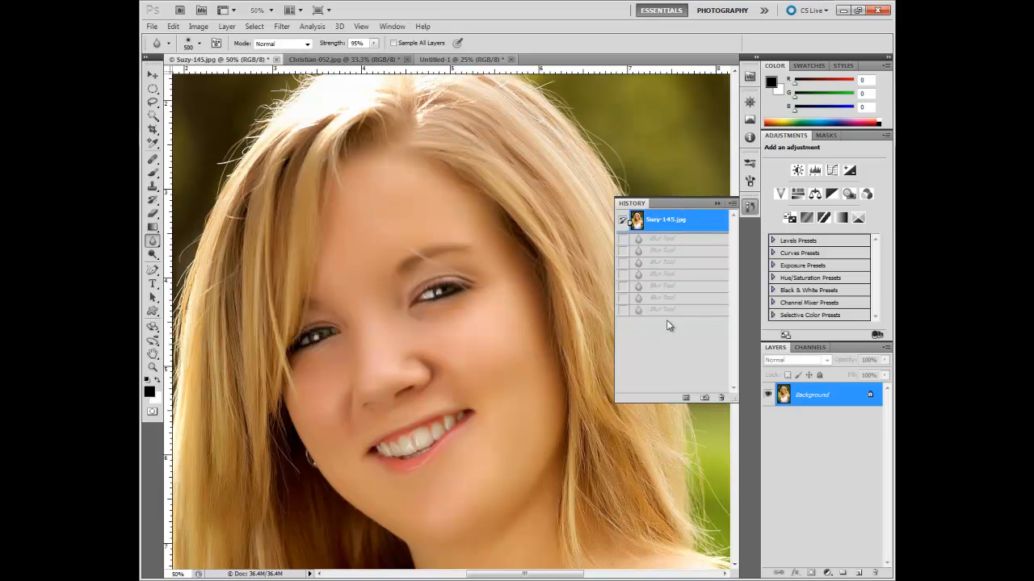
click(666, 311)
click(680, 222)
click(661, 310)
click(680, 221)
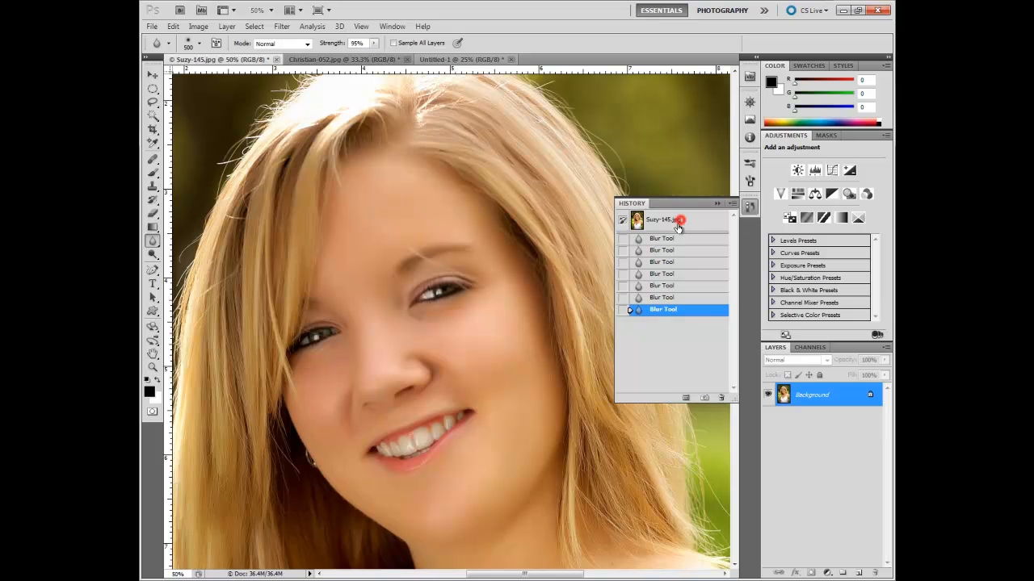
- Smudge across the portrait's eye on the image's right side with the Smudge tool, and revert to the original state
alt+click(403, 359)
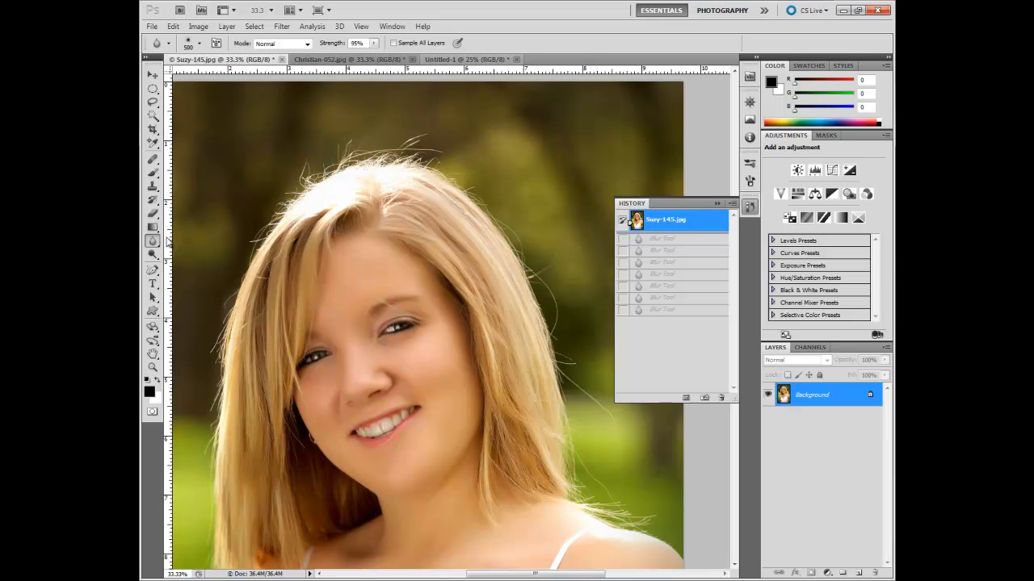
click(154, 240)
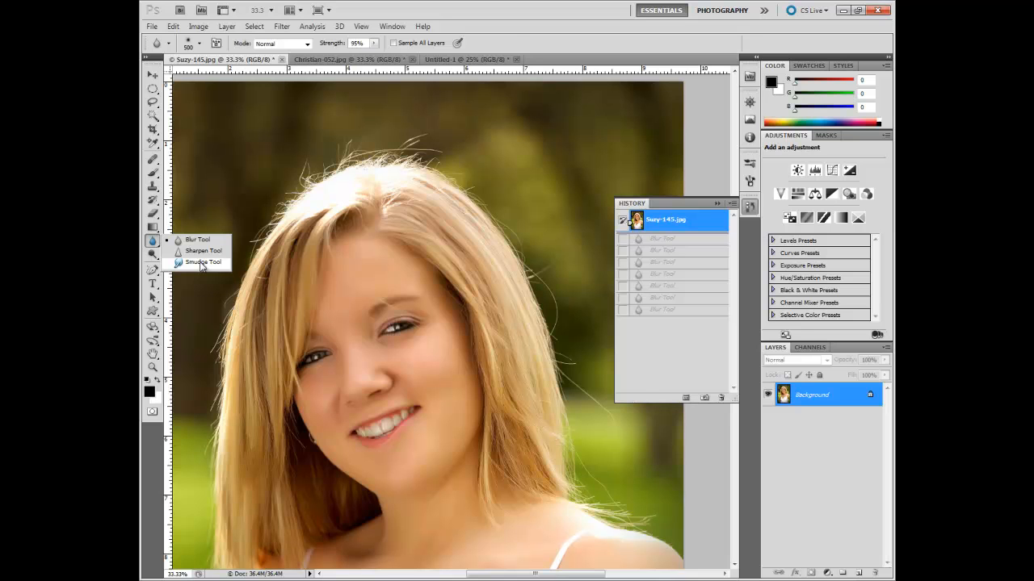
click(202, 264)
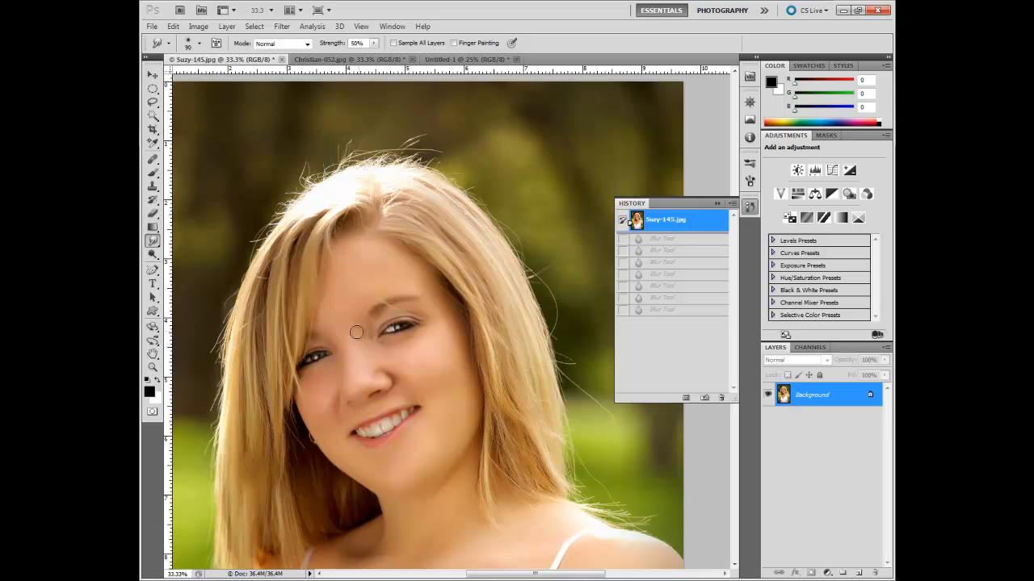
drag(384, 331, 423, 326)
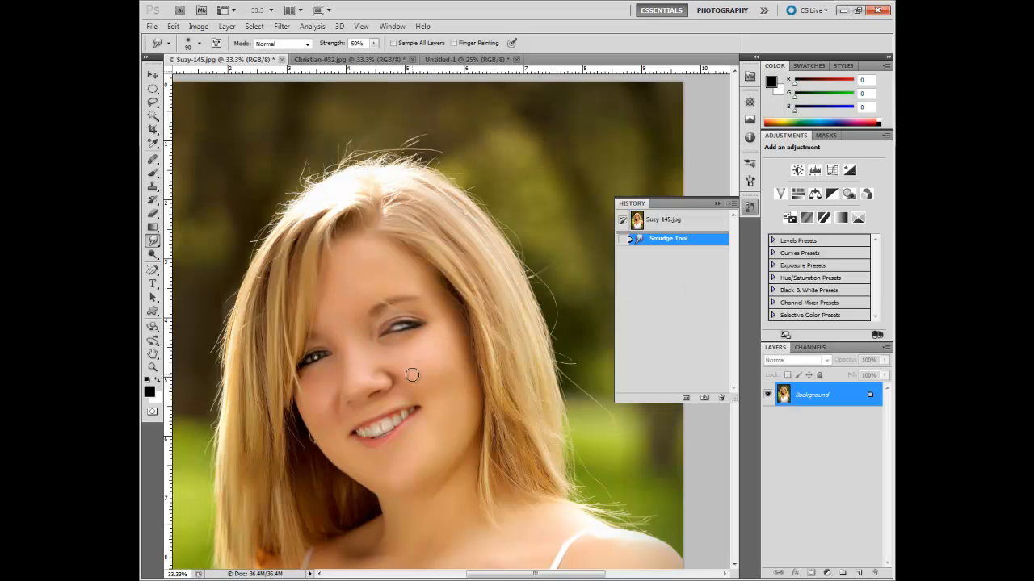
click(669, 226)
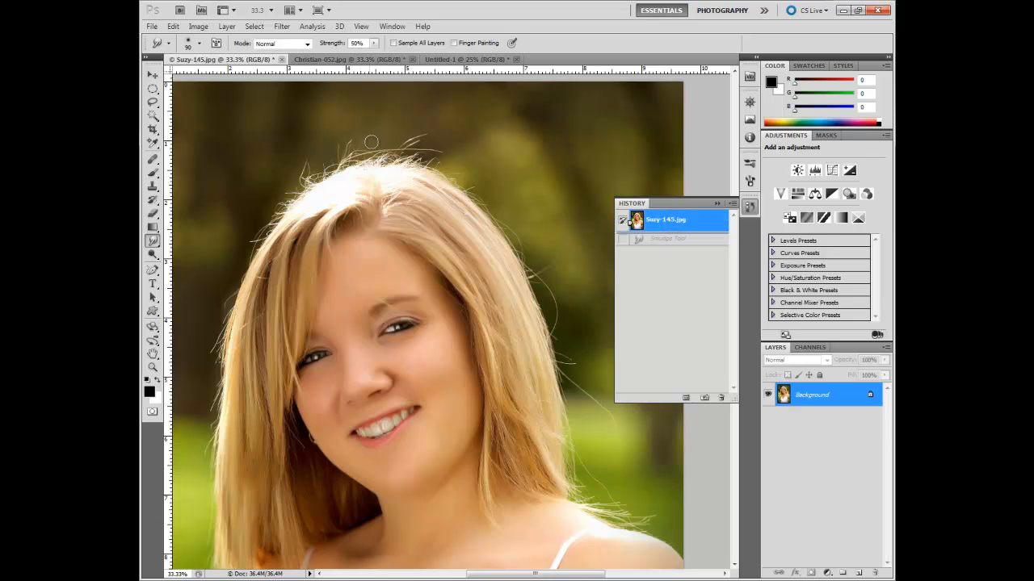
- Smudge the background trees near the head with a 500 px brush, and revert to the original after comparing
alt+click(494, 250)
alt+click(493, 250)
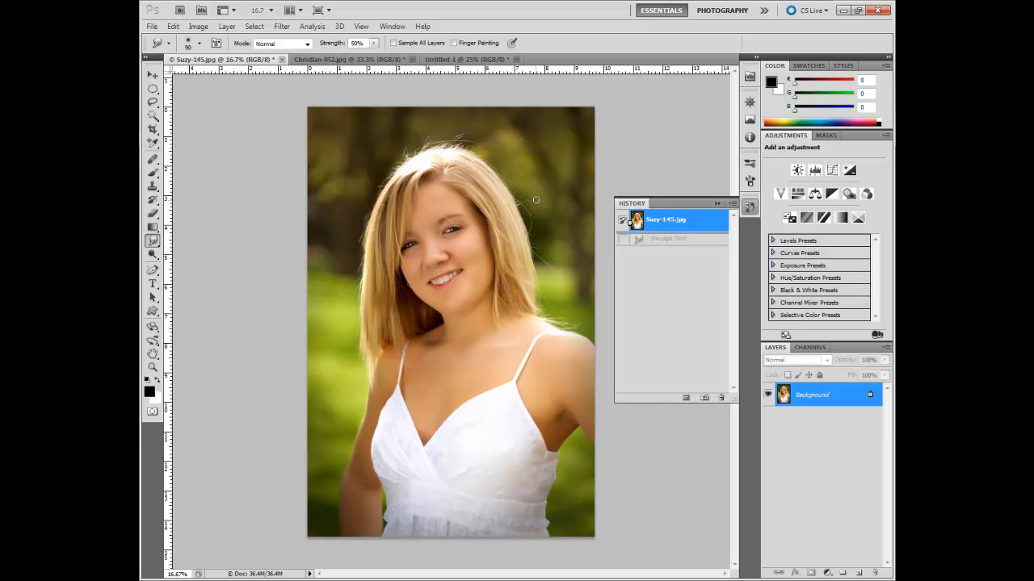
key(bracketright)
key(bracketright)
key(bracketright)
key(bracketright)
key(bracketright)
key(bracketright)
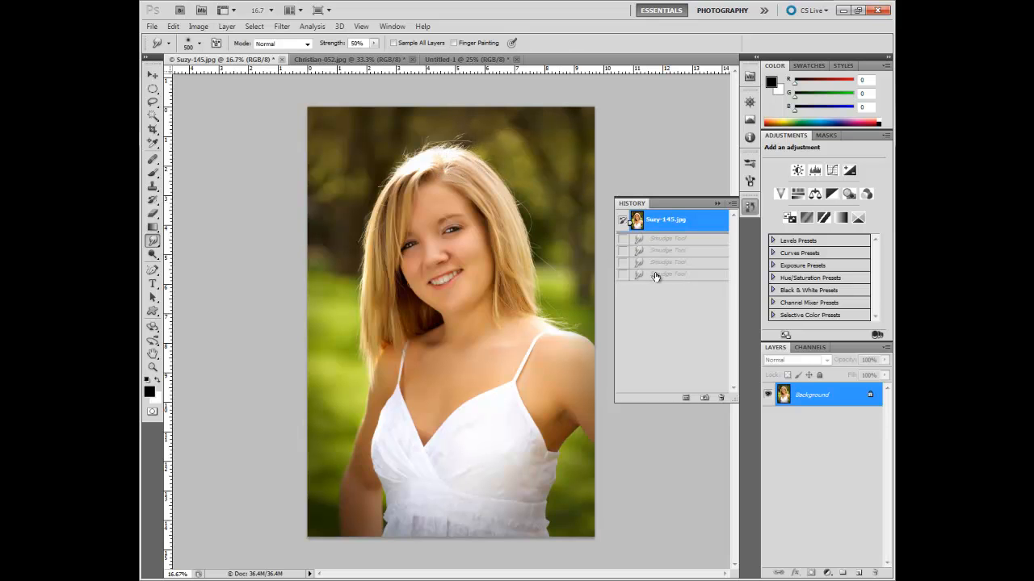
click(658, 275)
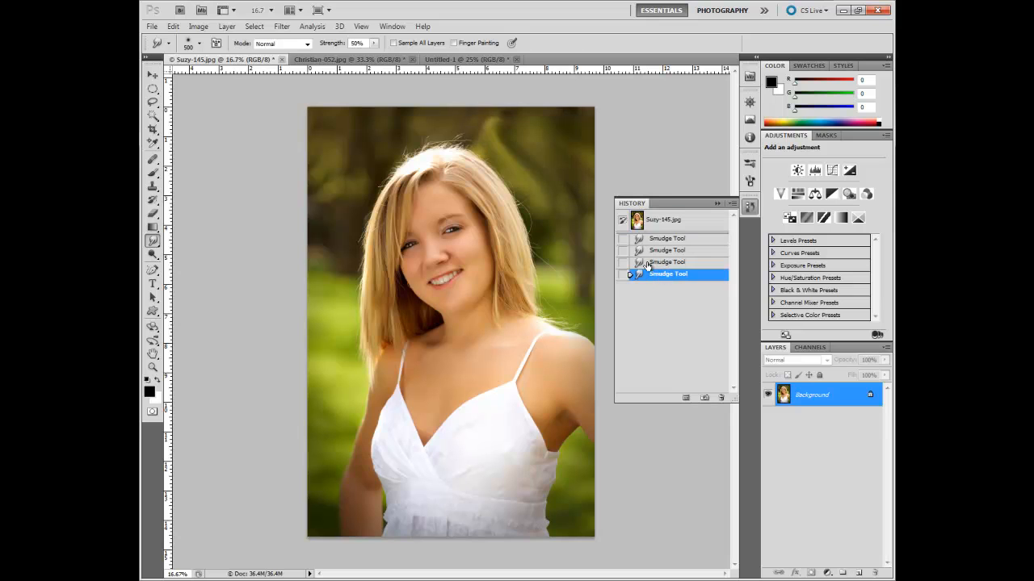
click(674, 222)
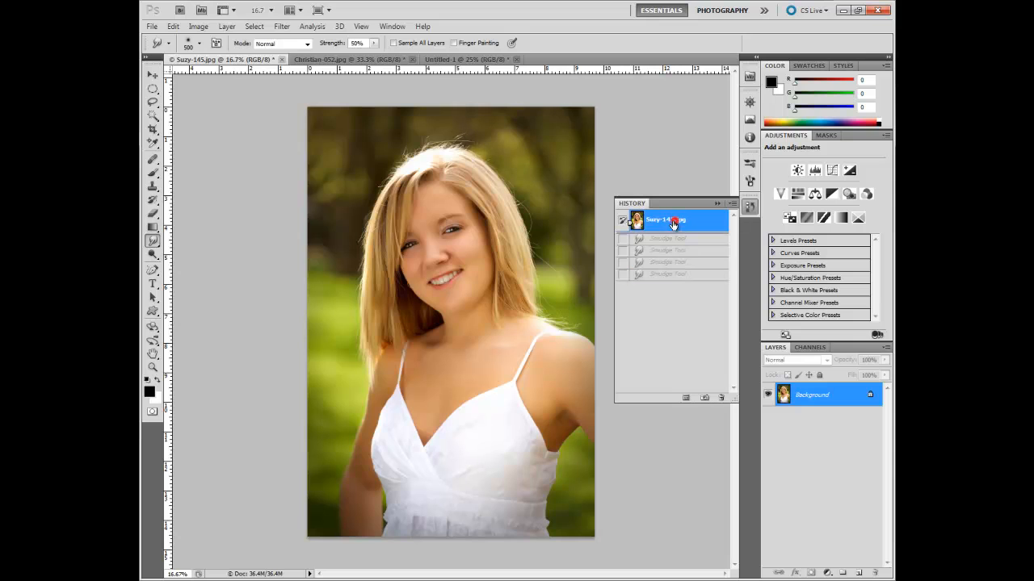
- Set up the Dodge tool with the Highlights range, 12% exposure and a 600 px brush
click(152, 255)
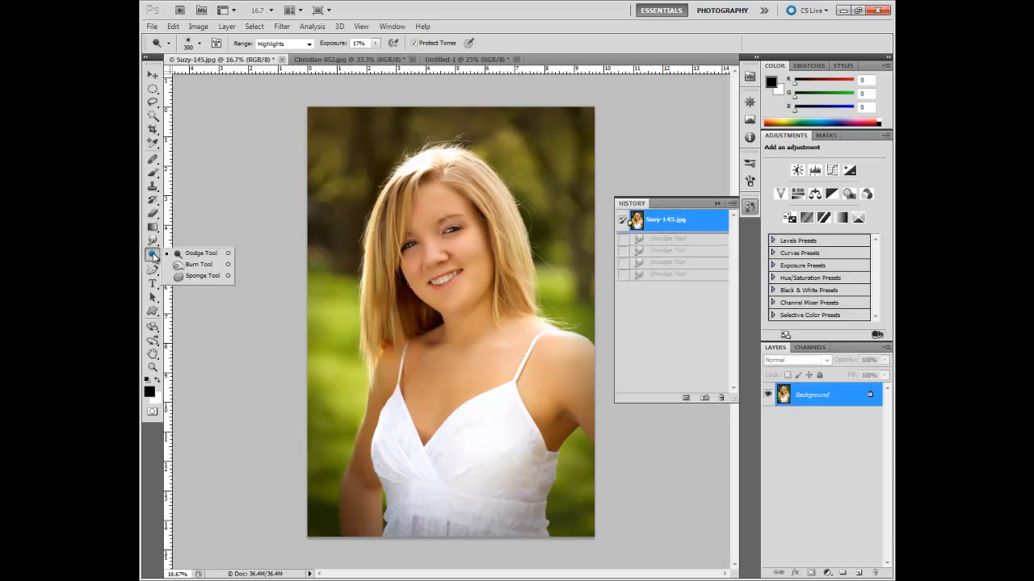
click(197, 255)
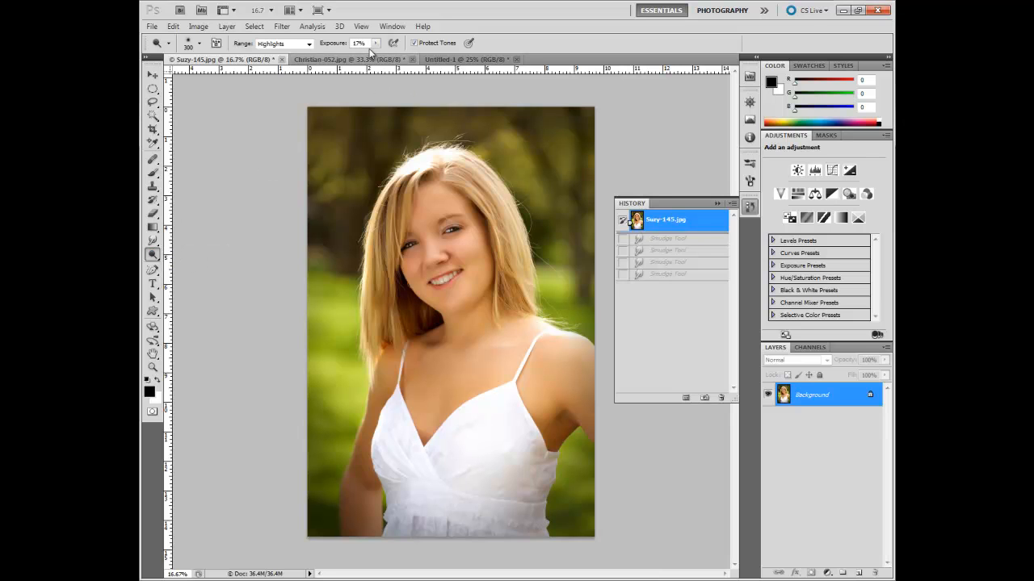
click(376, 46)
drag(374, 55, 374, 63)
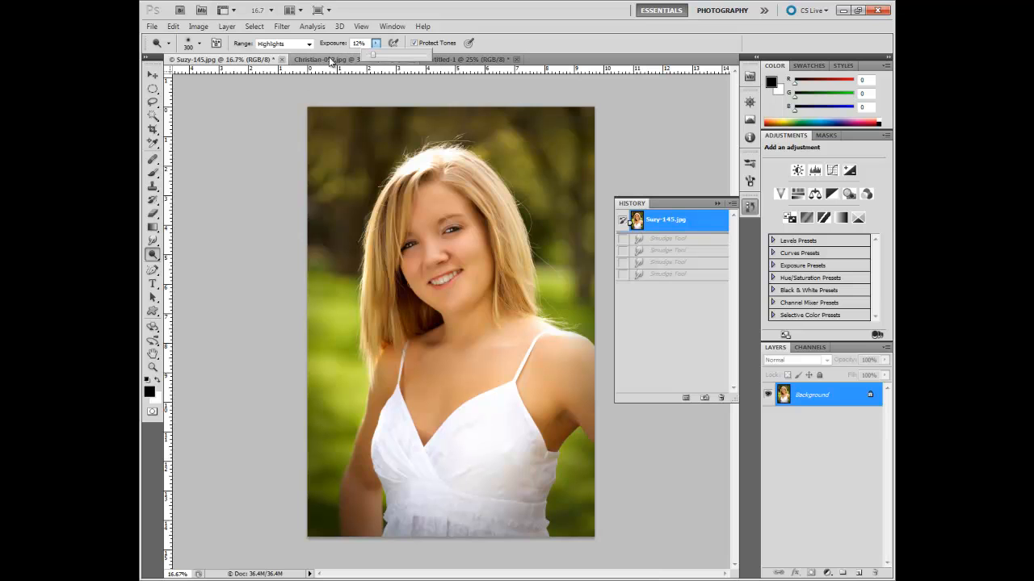
key(bracketright)
key(bracketright)
key(bracketright)
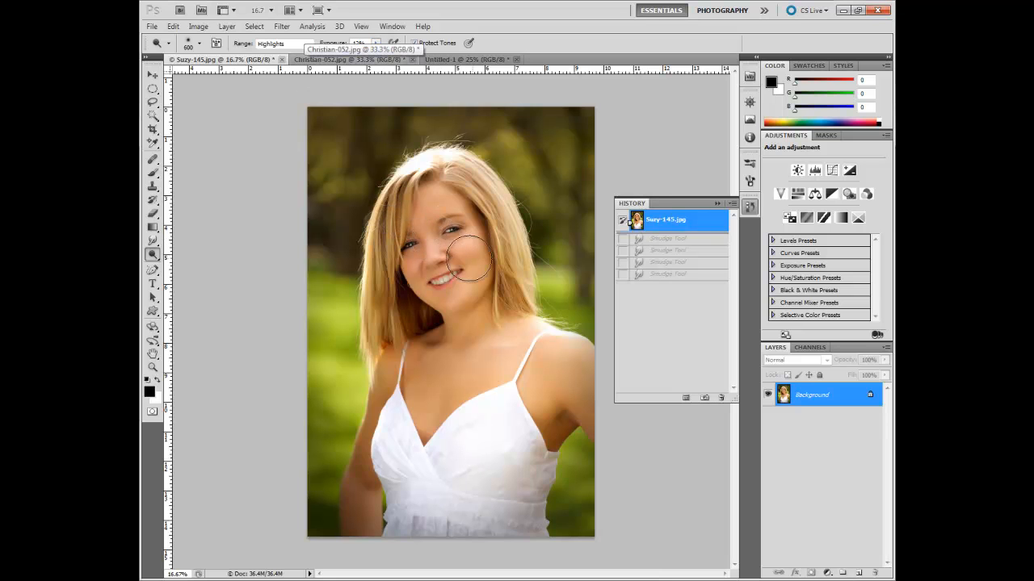
- Dodge the forehead, cheeks and mouth area of the face, and revert the photo to its original state
mouse_move(463, 243)
mouse_down()
mouse_move(466, 255)
mouse_move(450, 224)
mouse_move(474, 259)
mouse_move(460, 243)
mouse_move(456, 275)
mouse_move(466, 242)
mouse_up()
mouse_move(439, 204)
mouse_down()
mouse_move(463, 283)
mouse_move(465, 228)
mouse_move(461, 266)
mouse_move(429, 209)
mouse_move(463, 274)
mouse_move(447, 212)
mouse_move(466, 297)
mouse_up()
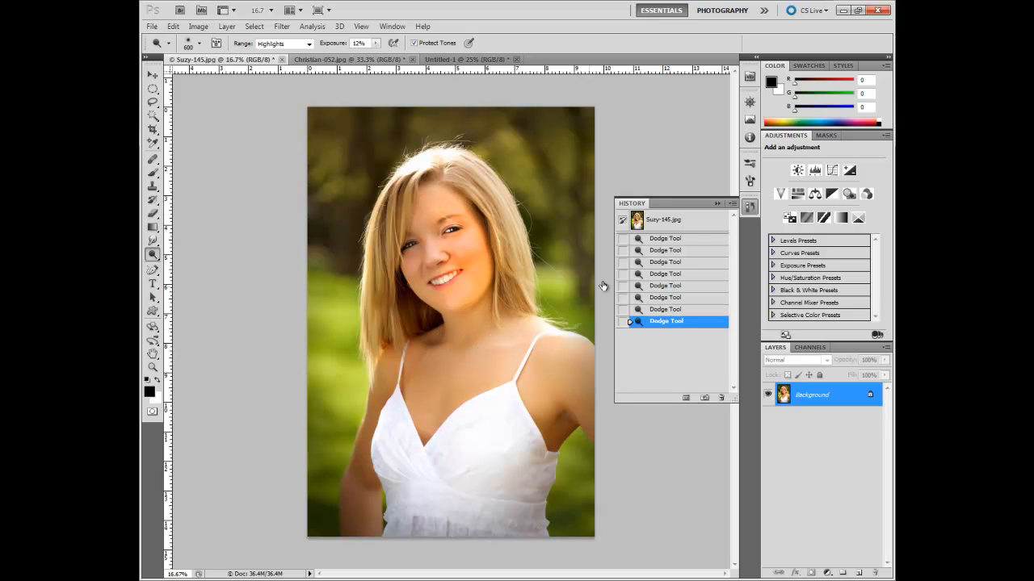
click(683, 220)
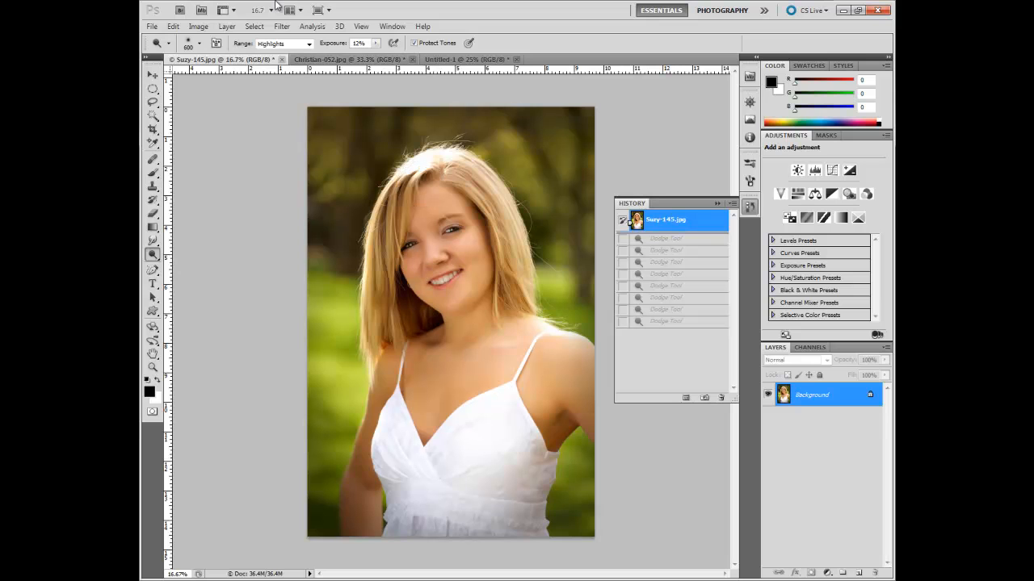
- Choose the Burn tool and enlarge its brush to 900 px
drag(156, 254, 194, 265)
key(bracketright)
key(bracketright)
key(bracketright)
key(bracketright)
key(bracketright)
key(bracketright)
key(bracketright)
key(bracketright)
key(bracketright)
key(bracketright)
key(bracketright)
key(bracketright)
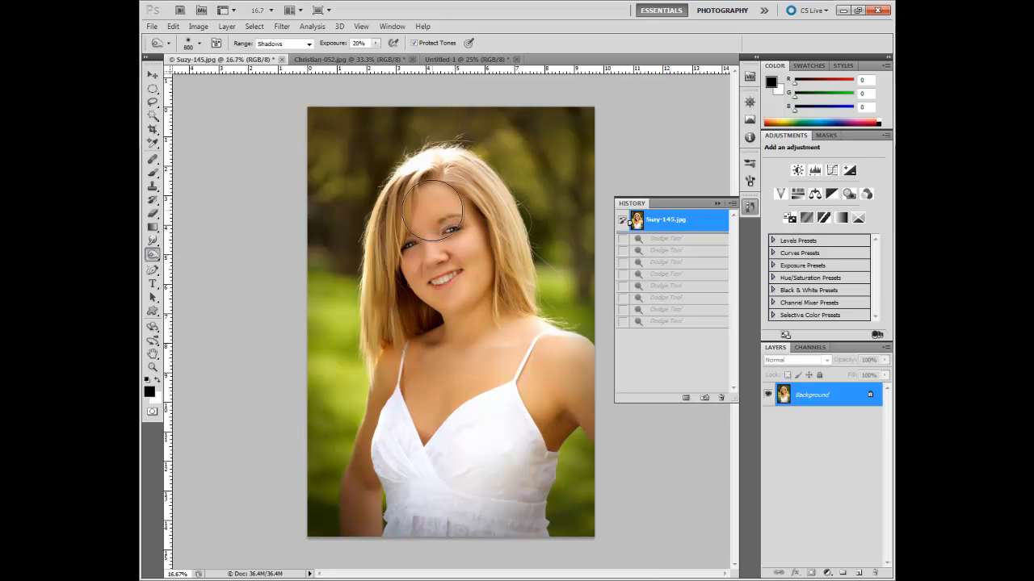
- Burn the shadows along the photo's corners and side edges around the subject, and revert to the original state
mouse_move(500, 159)
mouse_down()
mouse_move(538, 143)
mouse_move(593, 173)
mouse_move(570, 196)
mouse_move(532, 118)
mouse_up()
mouse_move(374, 115)
mouse_down()
mouse_move(316, 152)
mouse_move(345, 113)
mouse_move(305, 192)
mouse_move(304, 226)
mouse_up()
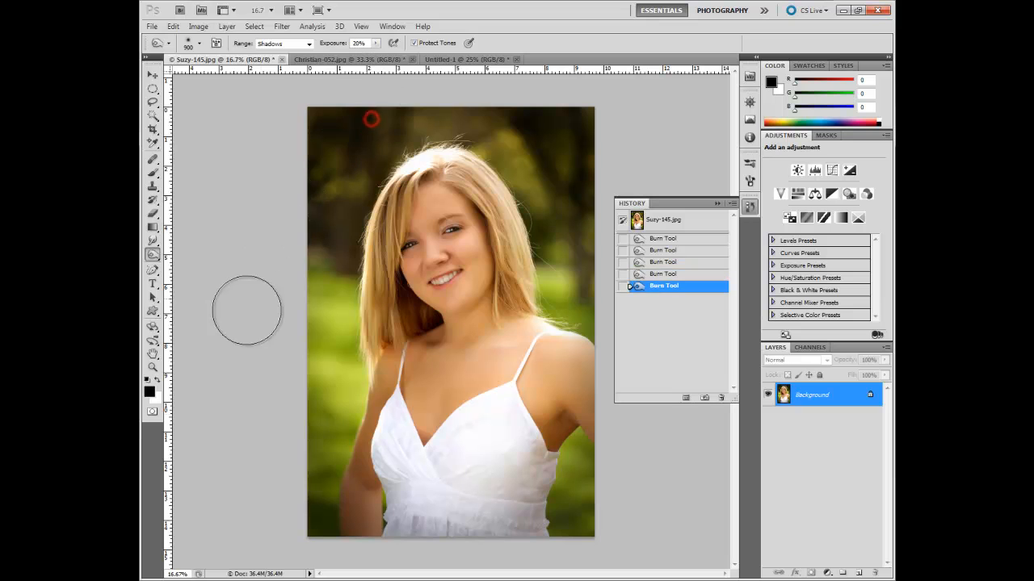
drag(286, 458, 317, 538)
mouse_move(557, 476)
mouse_down()
mouse_move(526, 492)
mouse_move(597, 476)
mouse_up()
drag(601, 459, 567, 549)
mouse_move(323, 331)
mouse_down()
mouse_move(312, 288)
mouse_move(323, 295)
mouse_move(333, 157)
mouse_up()
mouse_move(492, 143)
mouse_down()
mouse_move(563, 231)
mouse_move(566, 259)
mouse_up()
drag(563, 219, 570, 265)
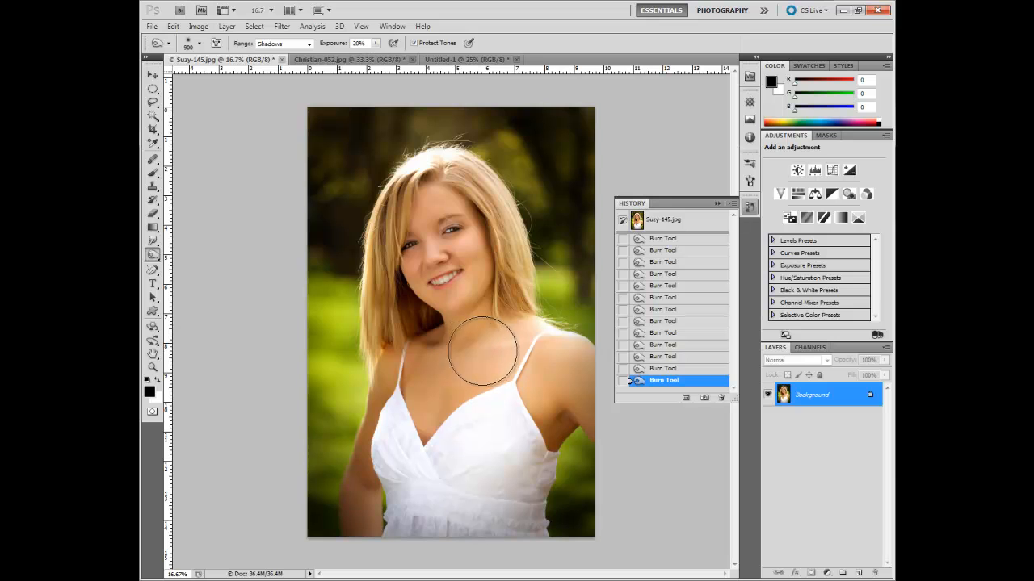
click(660, 223)
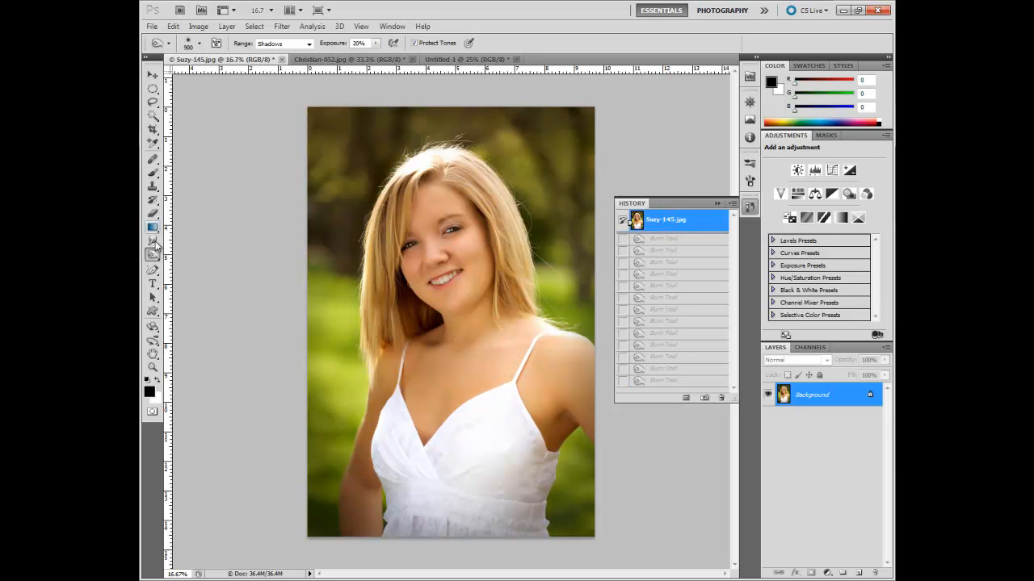
- Set up the Sponge tool in Saturate mode and enlarge its brush to 500 px
drag(150, 256, 200, 279)
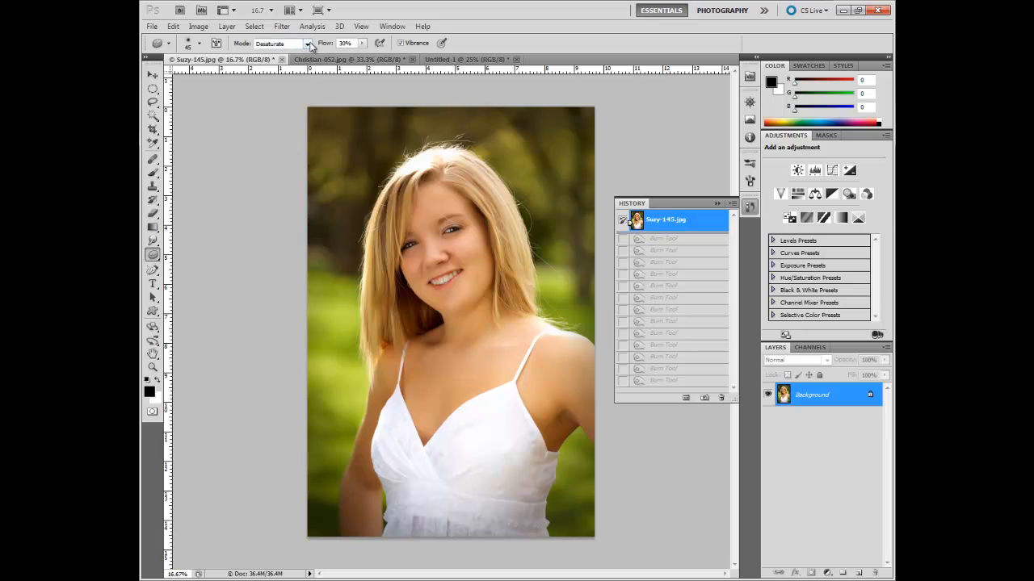
click(306, 45)
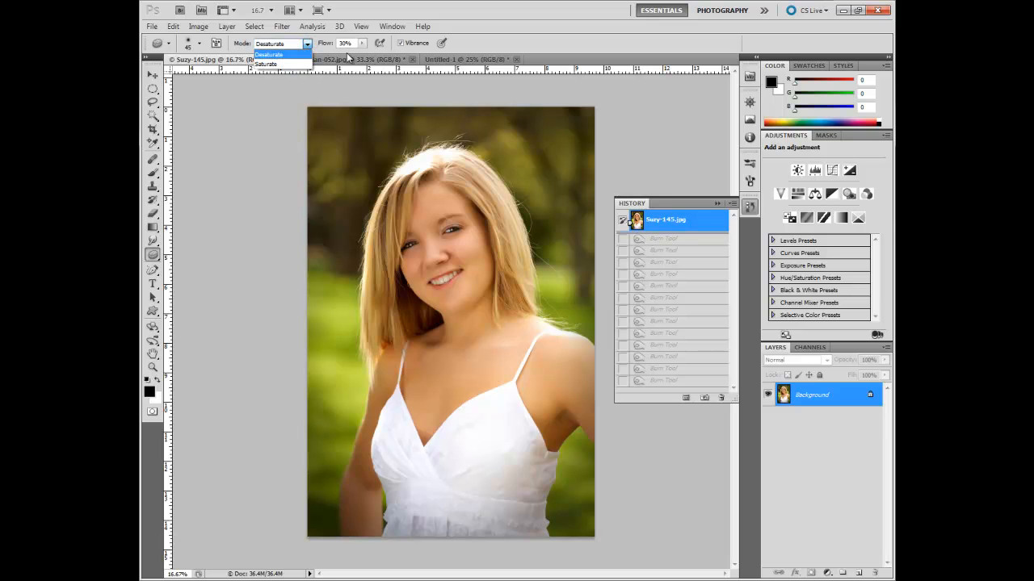
click(282, 64)
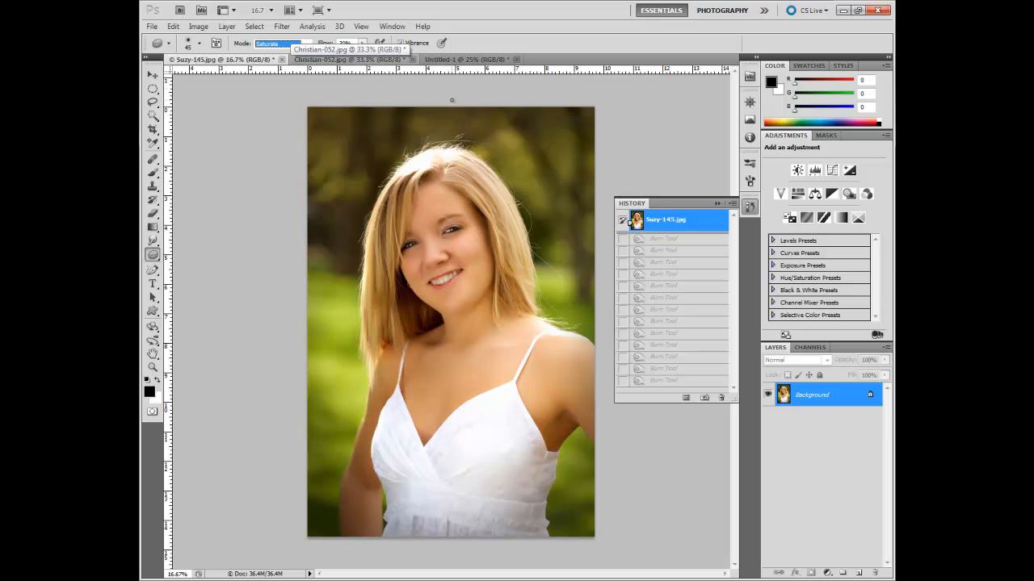
click(392, 132)
key(bracketright)
key(bracketright)
key(bracketright)
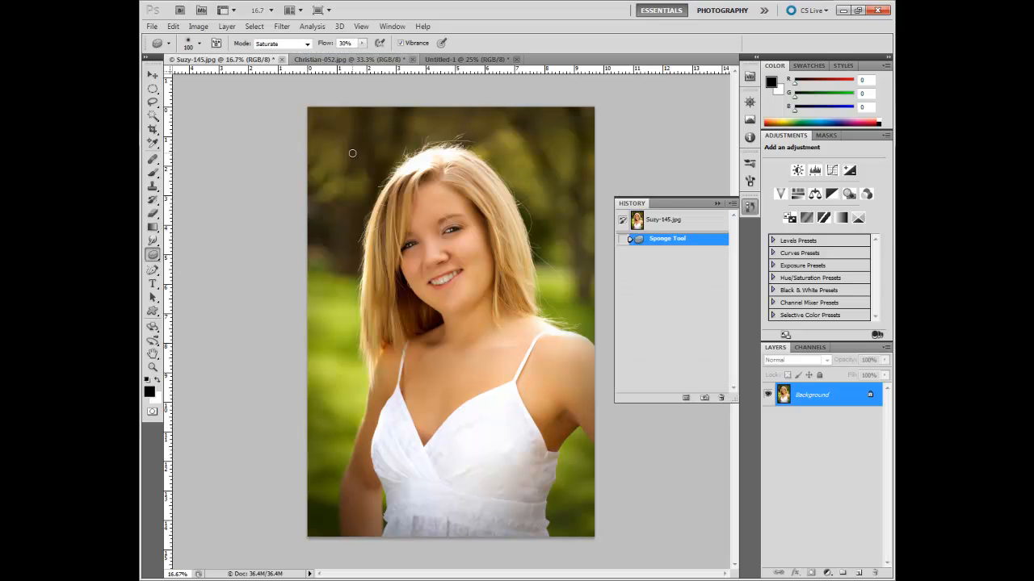
key(bracketright)
key(bracketright)
key(bracketright)
- Saturate the foliage and grass in the background around the subject, and revert the photo to its original state
drag(342, 157, 333, 161)
click(337, 155)
click(323, 166)
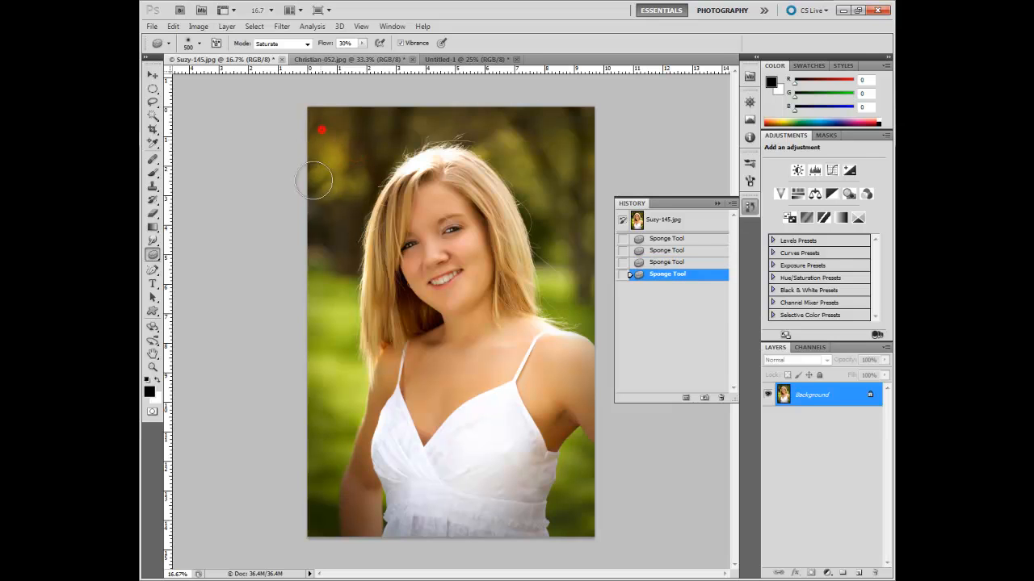
click(315, 174)
click(442, 129)
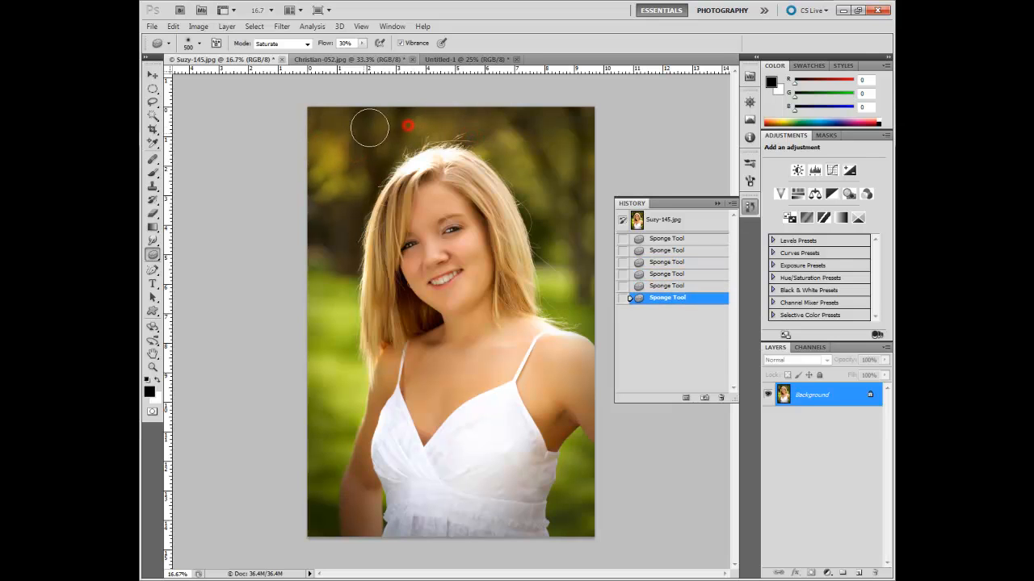
click(443, 124)
click(539, 161)
click(560, 202)
click(586, 179)
click(569, 234)
click(569, 291)
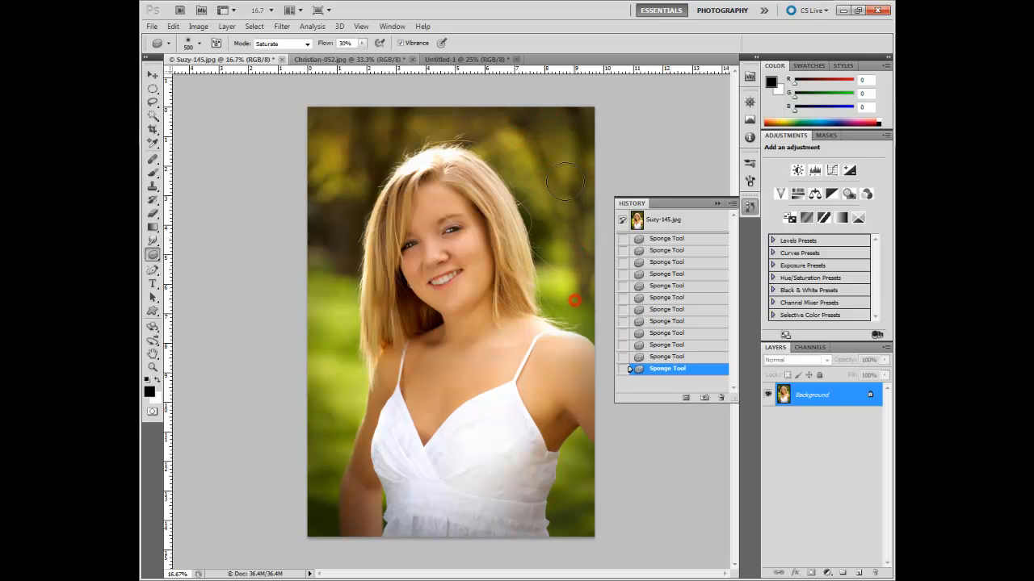
click(508, 201)
click(337, 290)
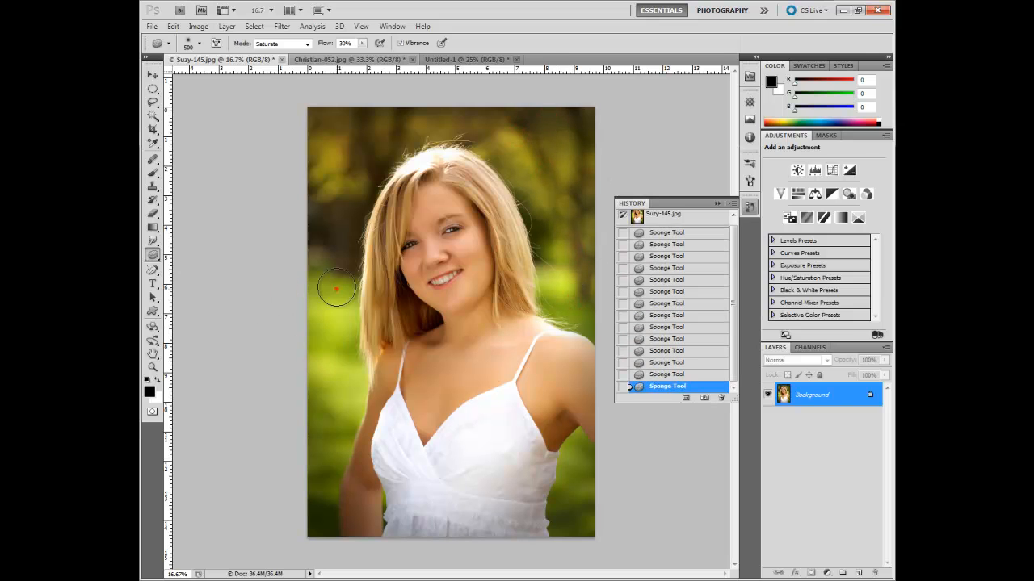
click(332, 375)
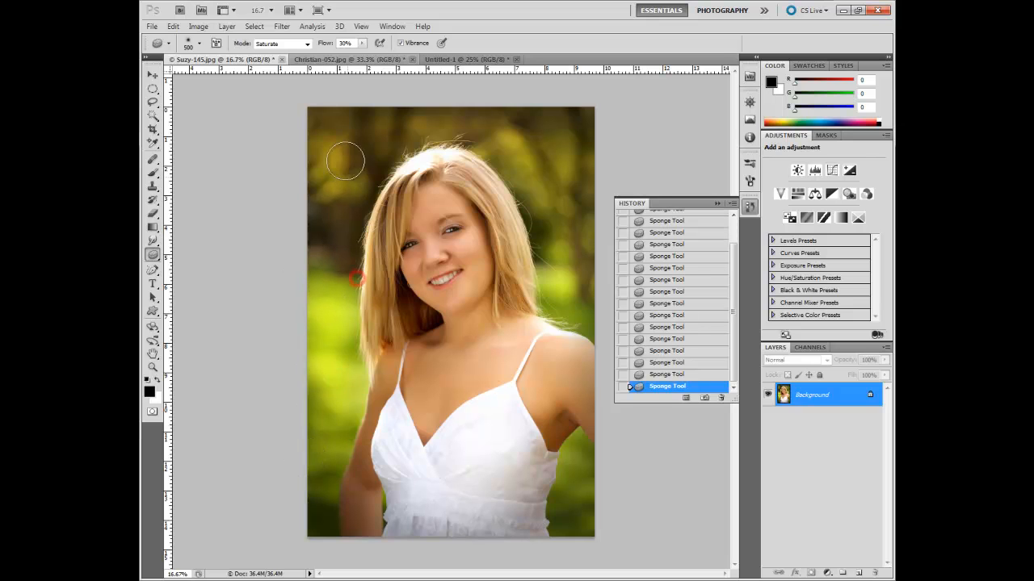
click(343, 126)
click(334, 143)
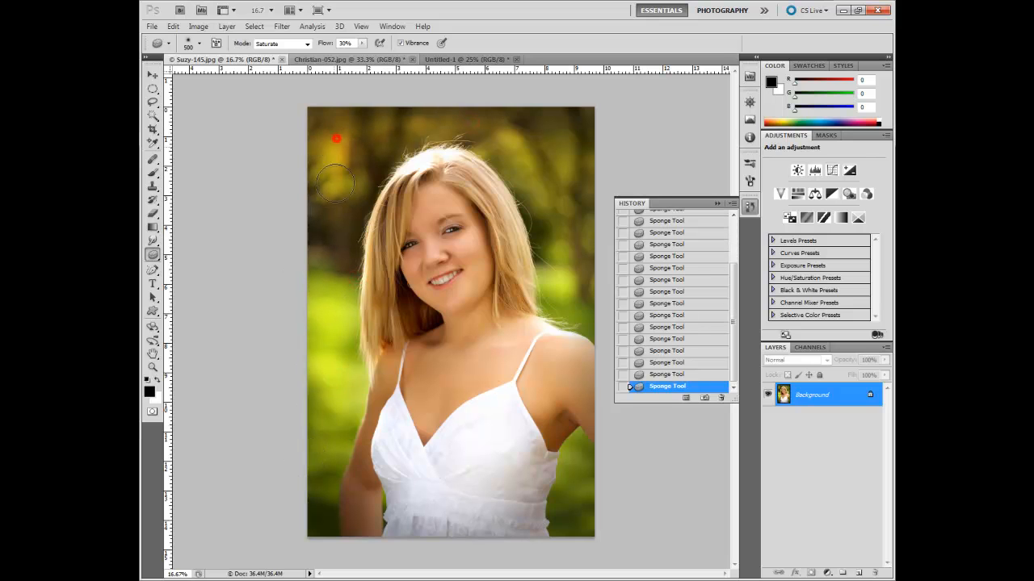
click(325, 202)
click(522, 156)
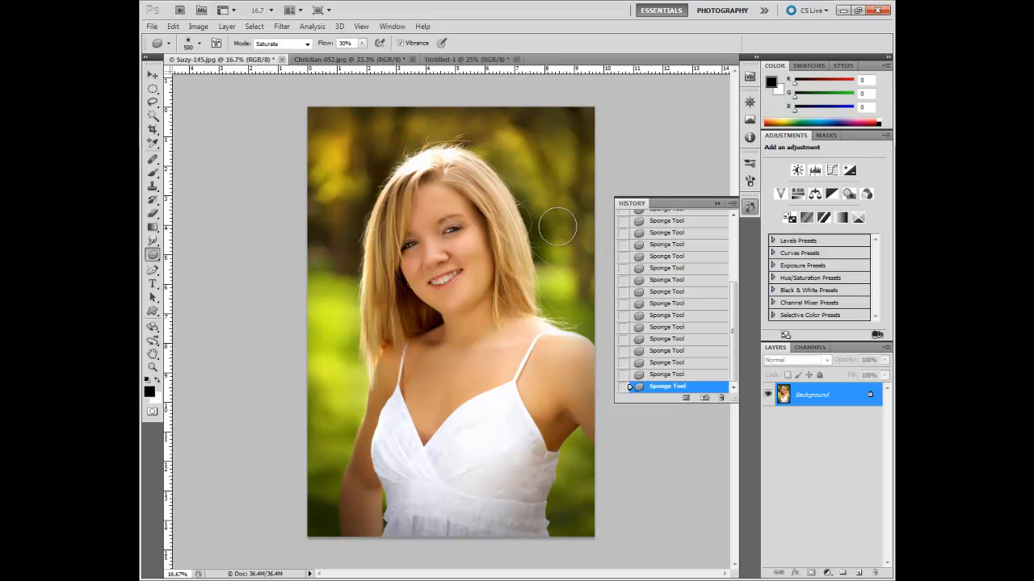
drag(736, 299, 712, 222)
click(691, 221)
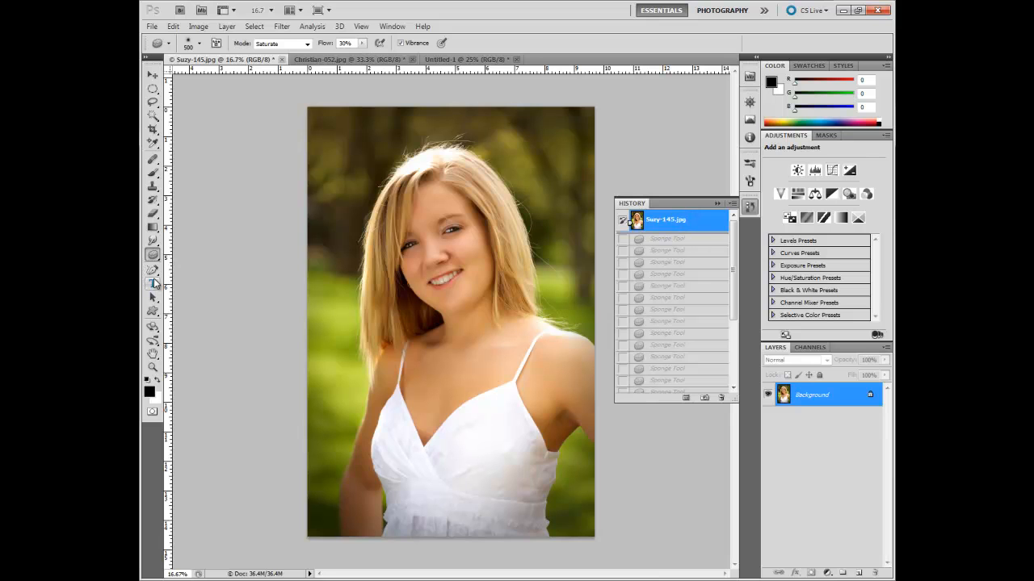
- Start a horizontal text in the photo's upper-left background with a 60 pt font size and white color
click(153, 286)
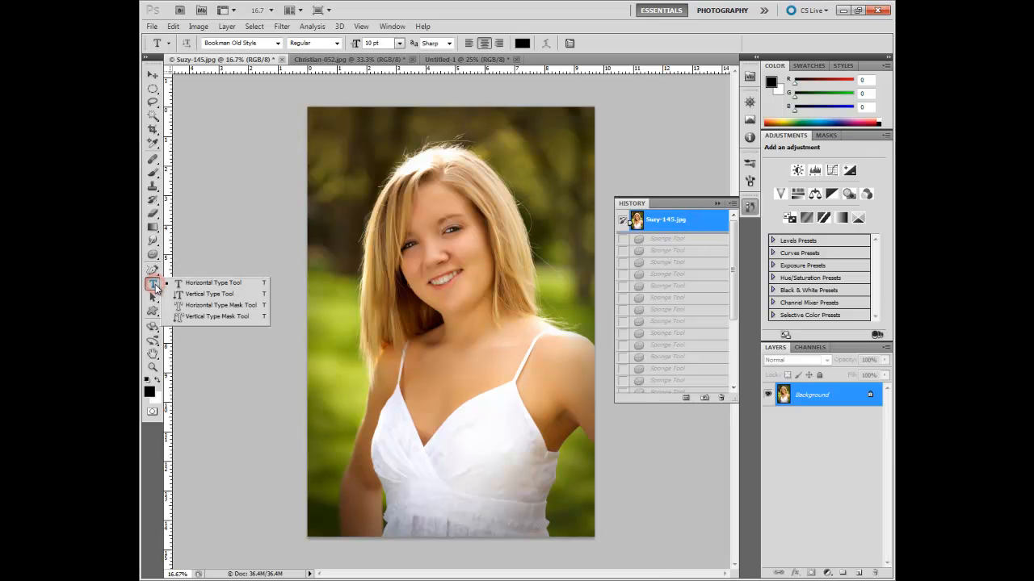
click(202, 284)
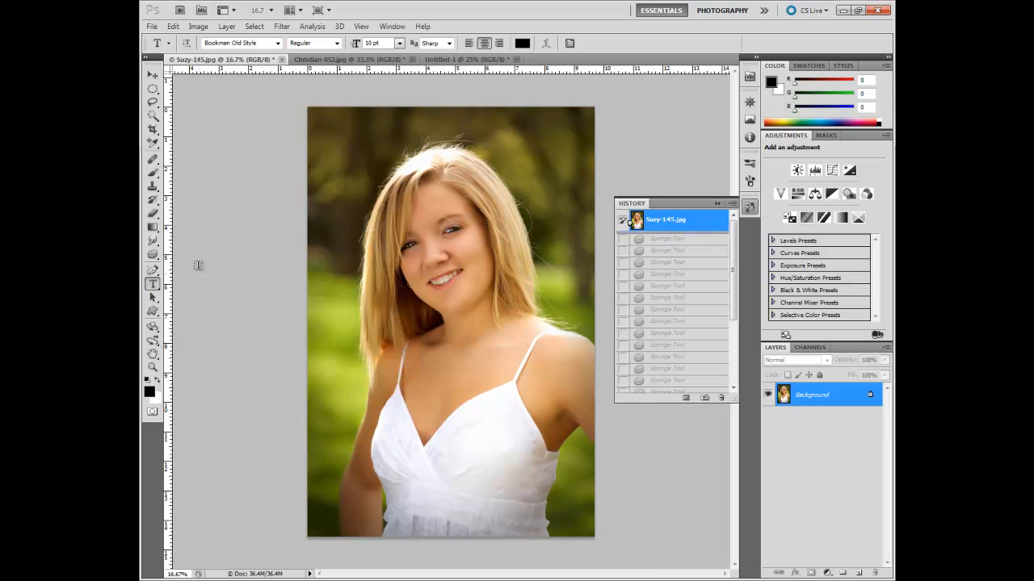
click(362, 144)
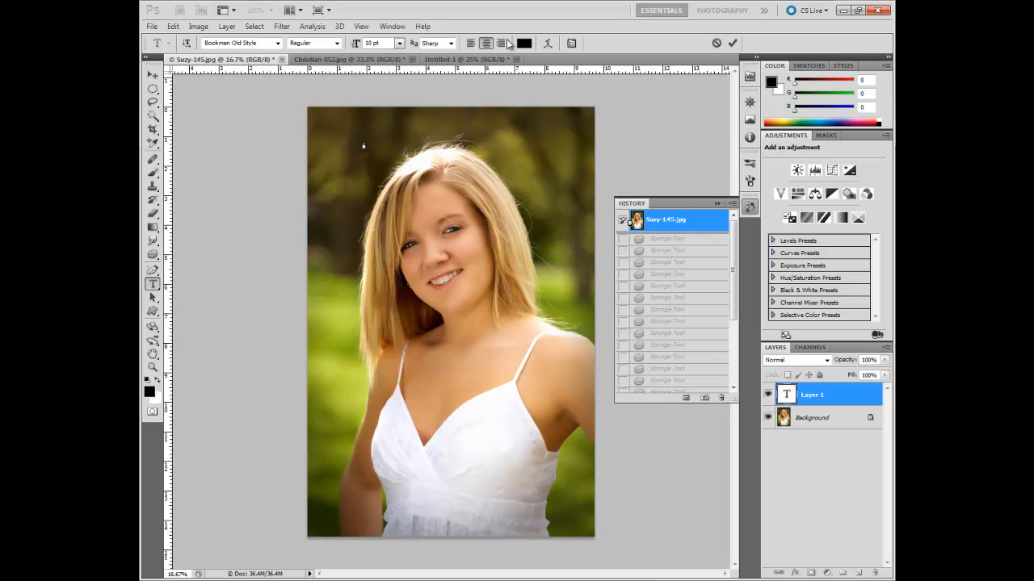
click(399, 42)
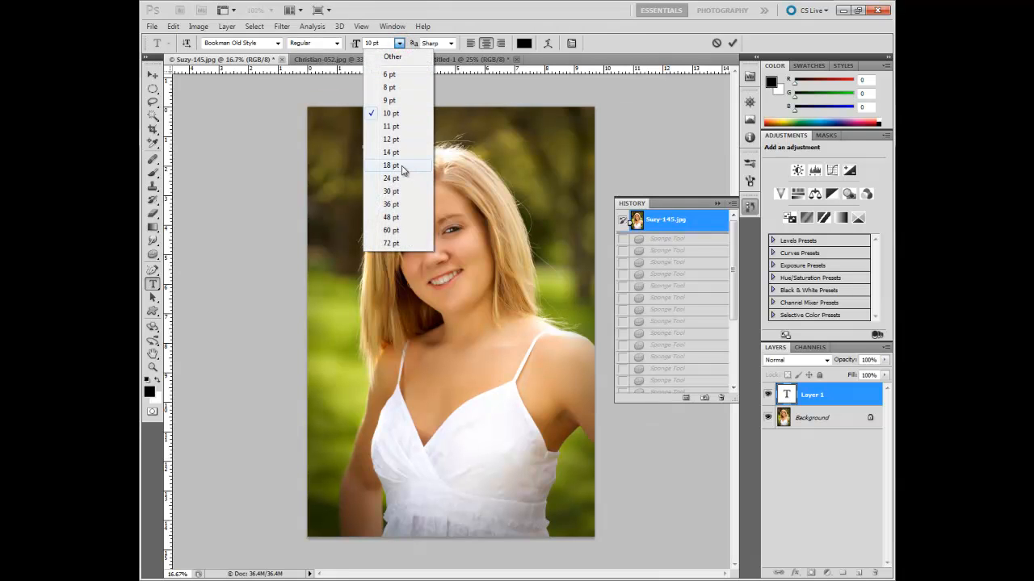
click(390, 191)
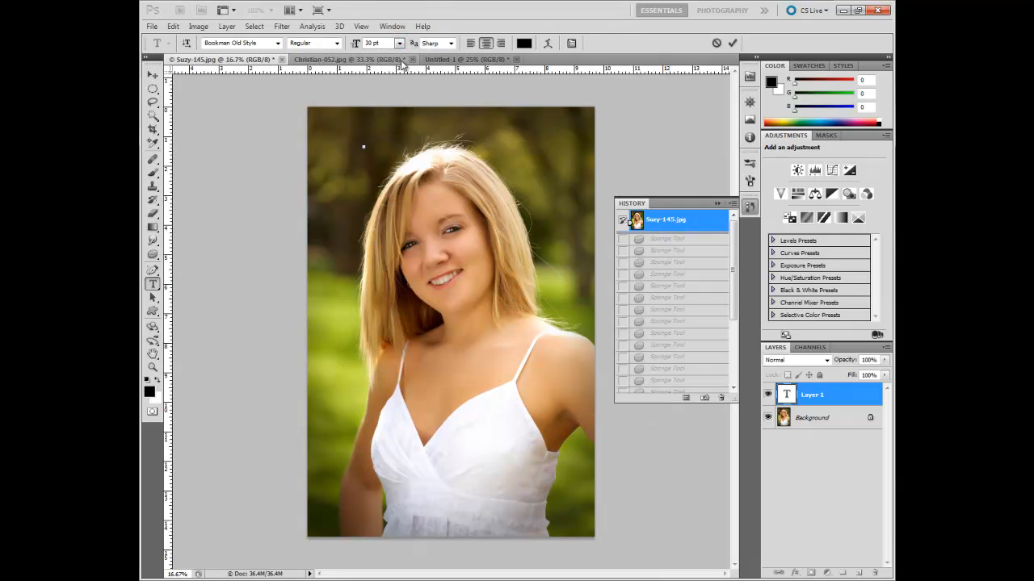
click(397, 45)
click(391, 230)
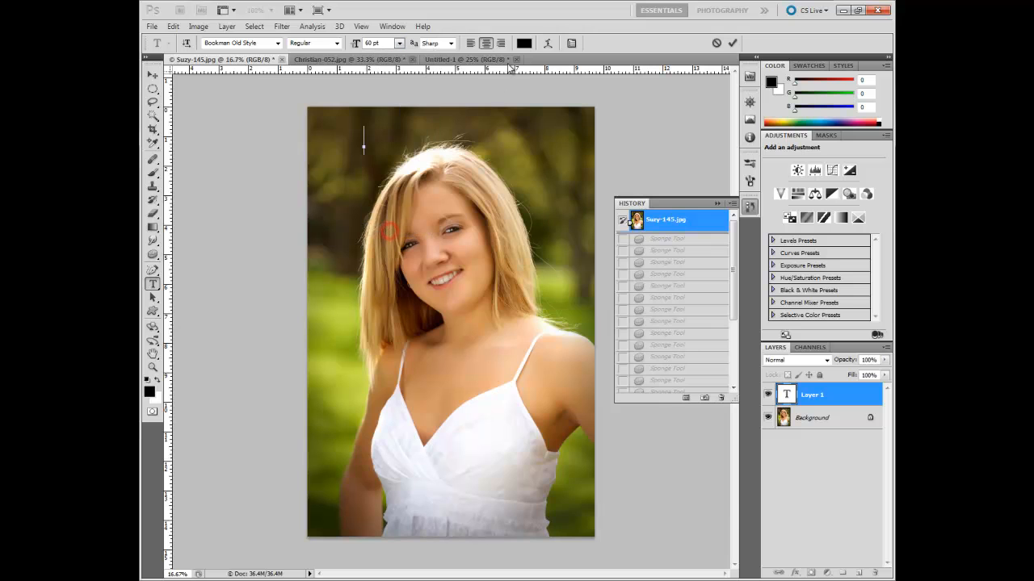
click(524, 44)
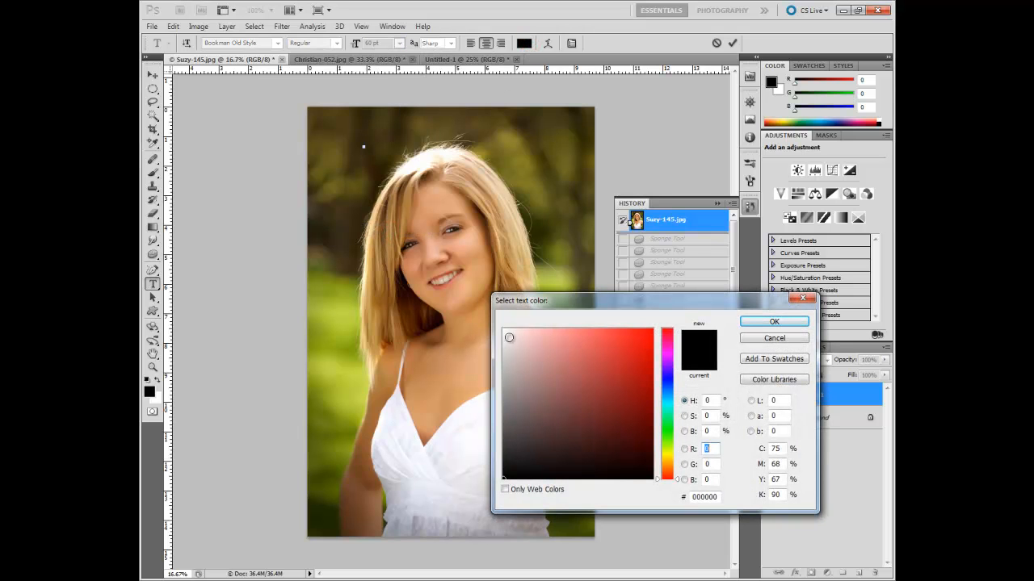
click(503, 330)
click(763, 325)
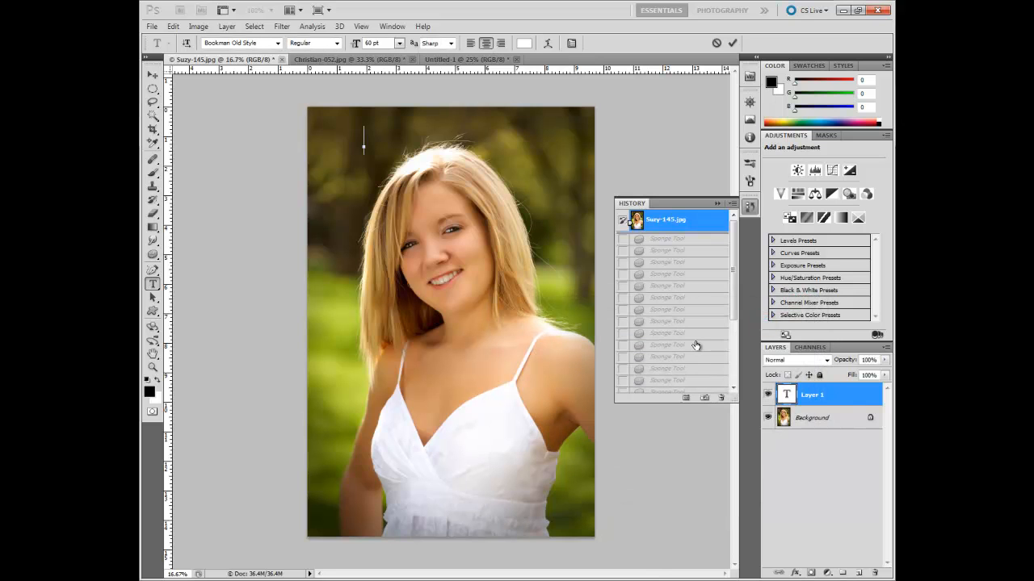
- Enter the subject's first name as the horizontal text and move it slightly right and up, above the head
text(Jennifer)
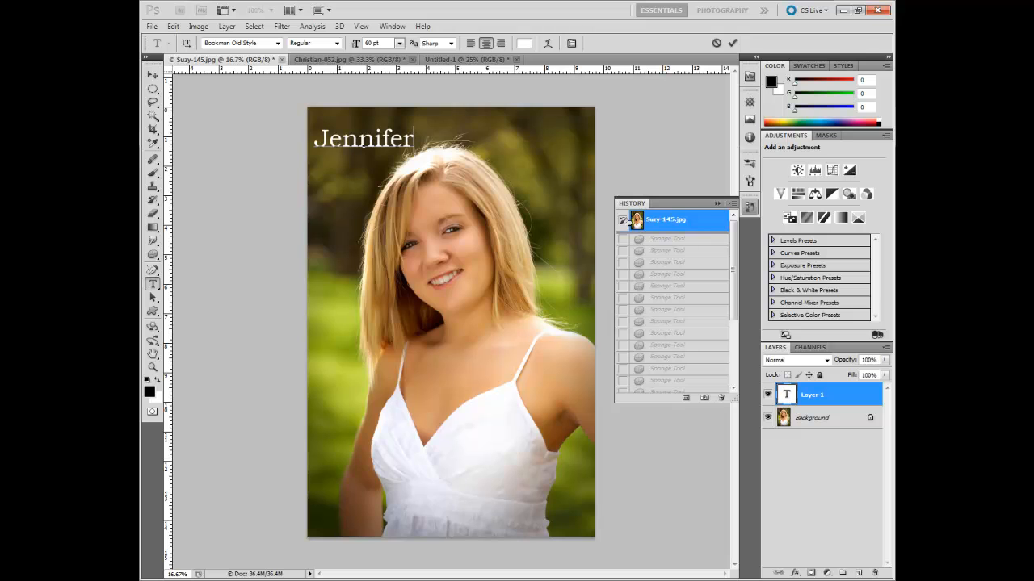
click(731, 42)
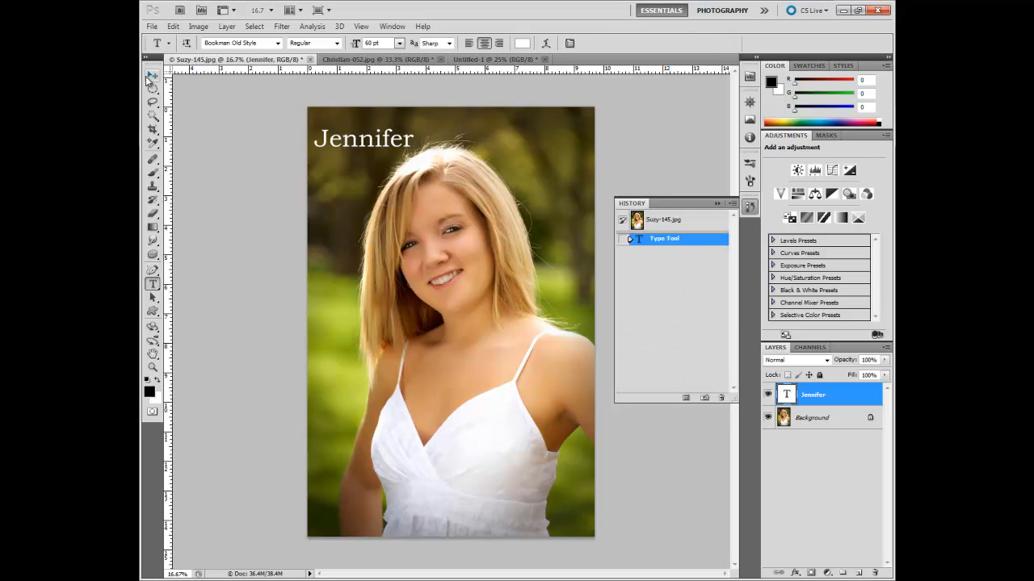
click(152, 75)
drag(339, 164, 374, 159)
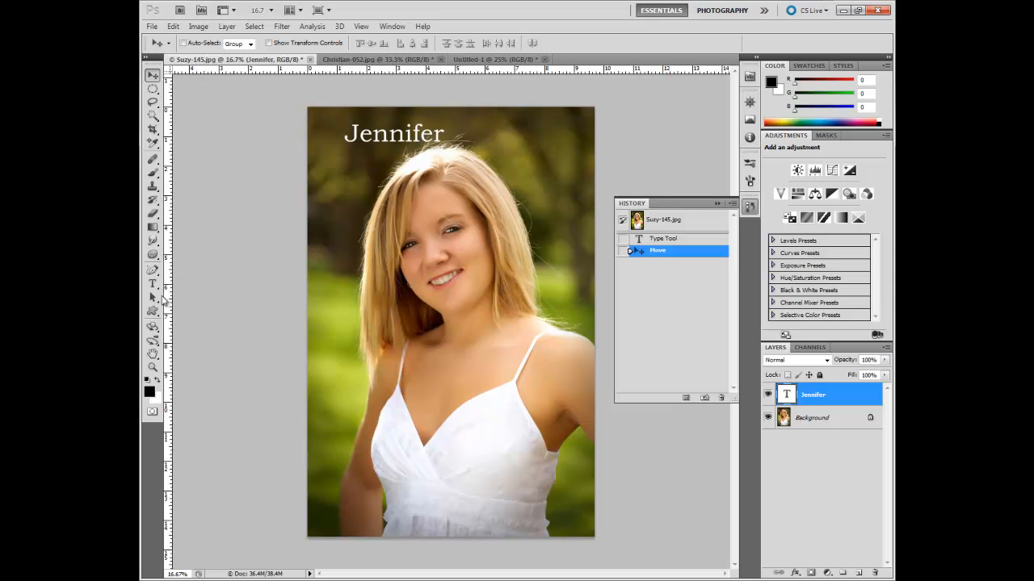
- Add the same first name as vertical text along the photo's left edge and move it down below the horizontal name
click(152, 283)
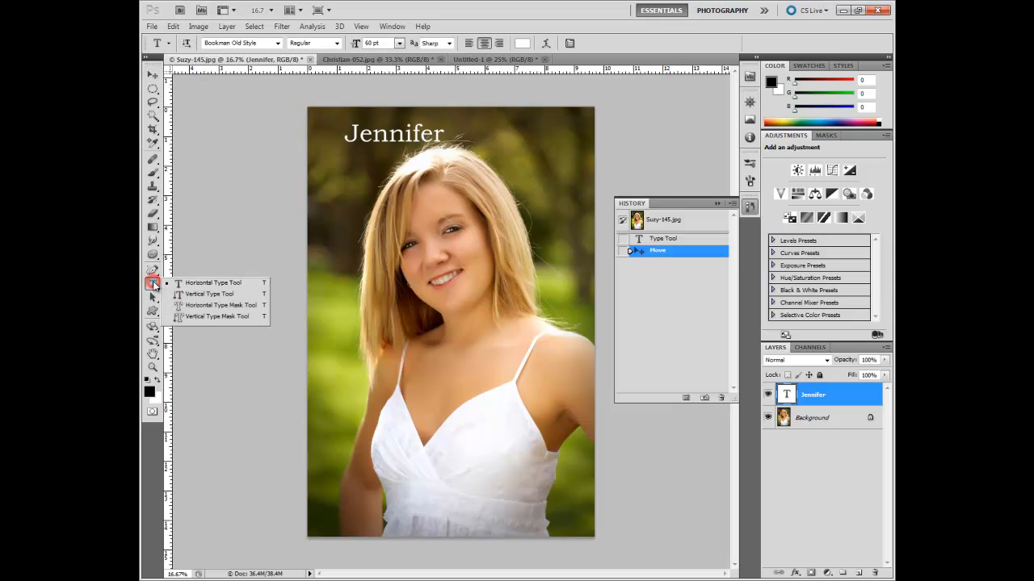
click(206, 294)
click(331, 204)
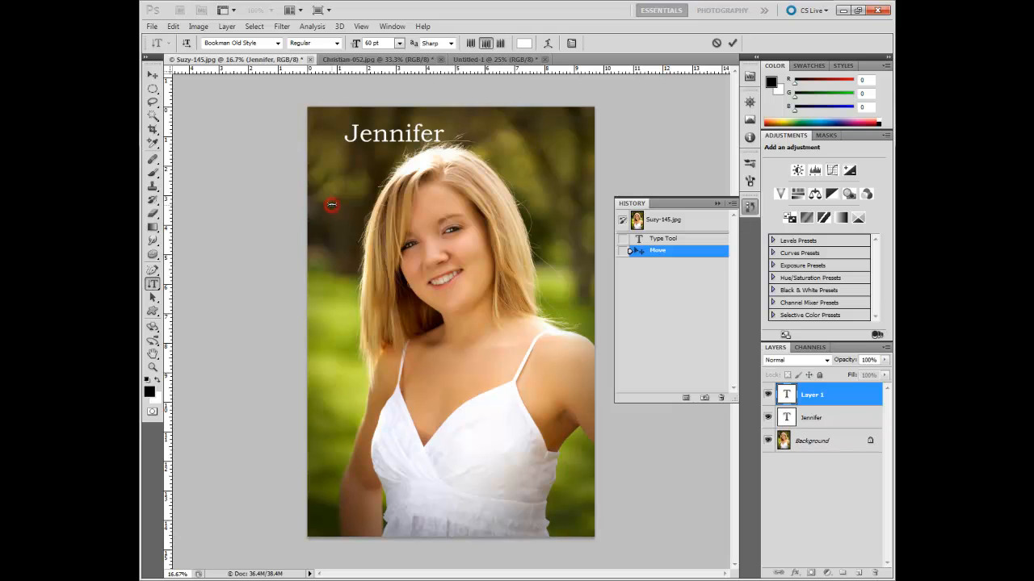
text(Jenniver)
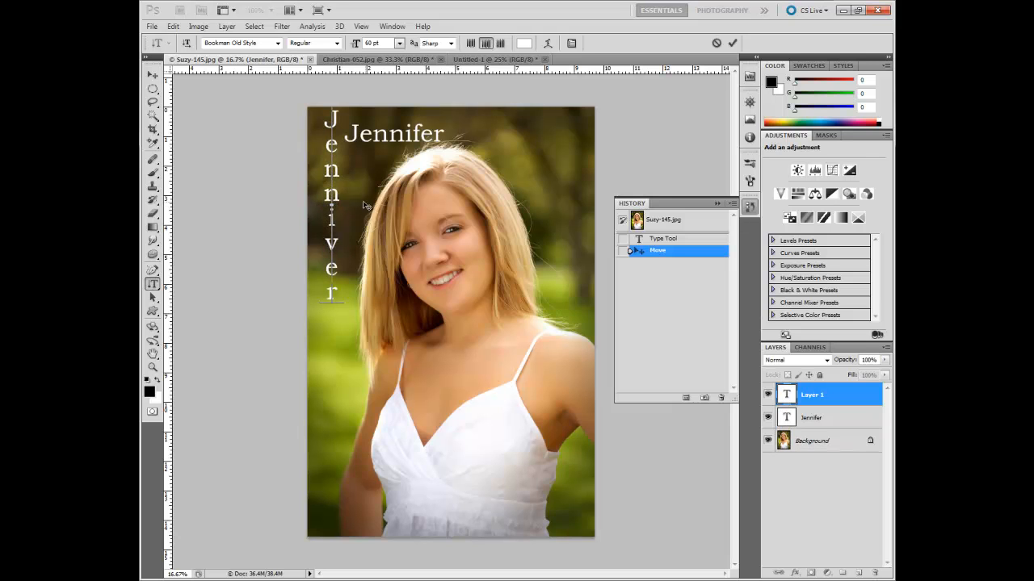
drag(380, 201, 388, 272)
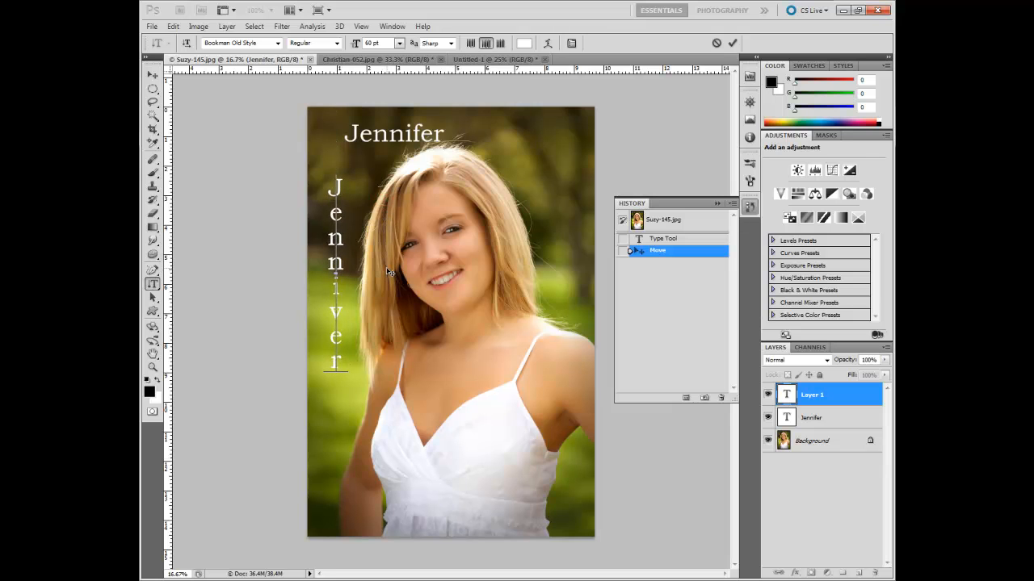
- Correct the misspelled vertical name by replacing its "v" with "f", and commit the text
drag(337, 300, 336, 323)
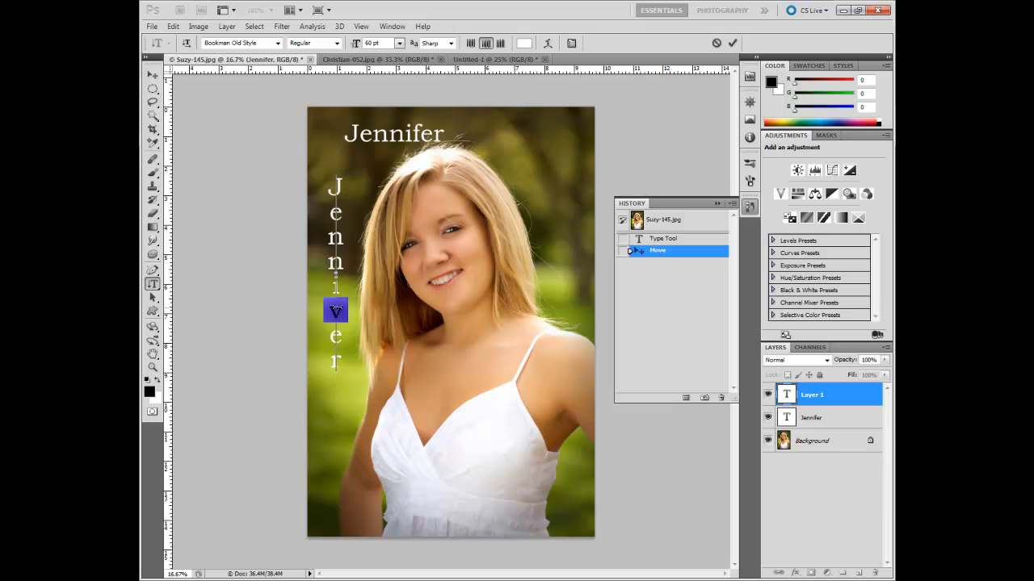
text(f)
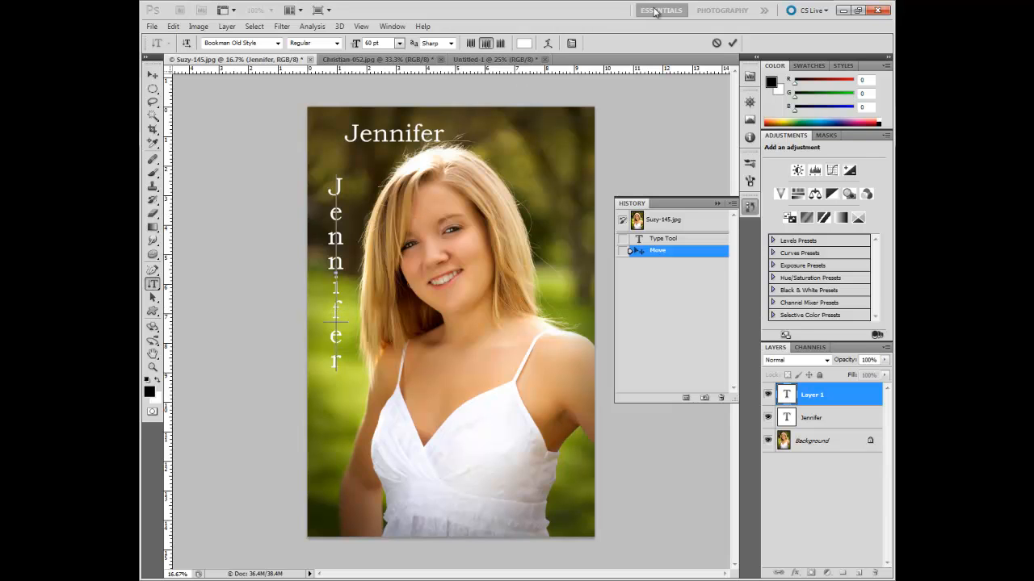
click(730, 44)
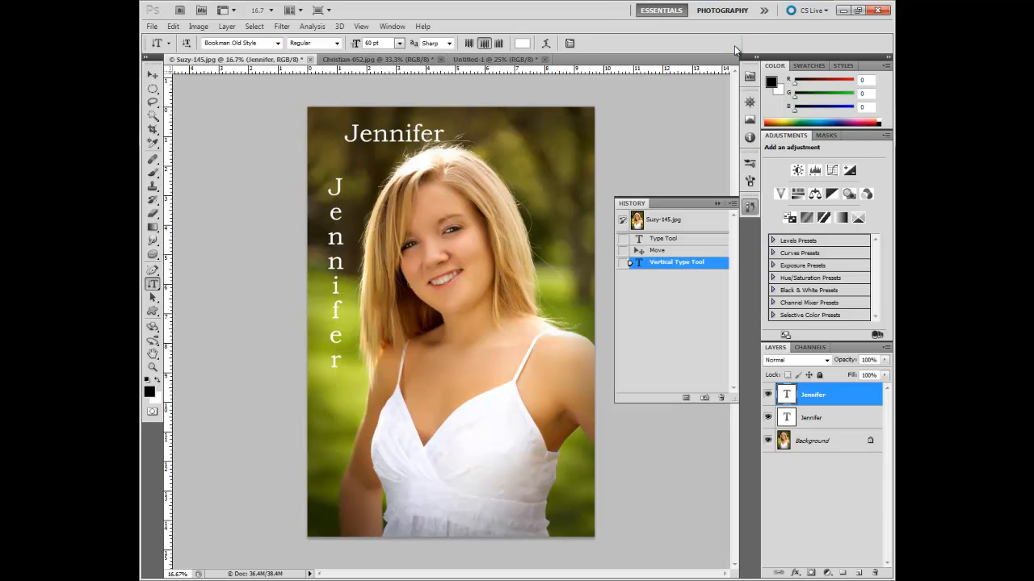